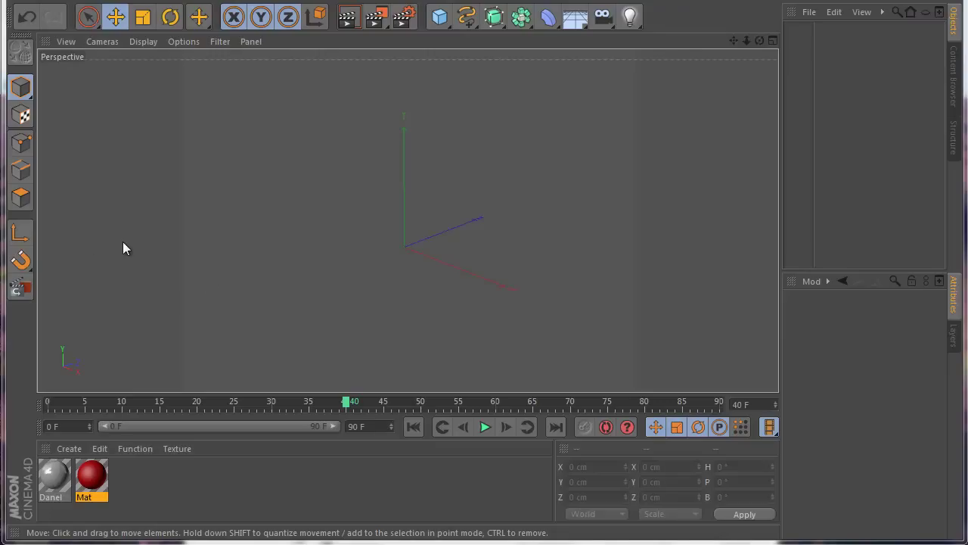
Open the Magic Preview window, add a floor to the scene and enable the preview at 100%.
{"action": "left_click", "coordinate": [27, 288]}
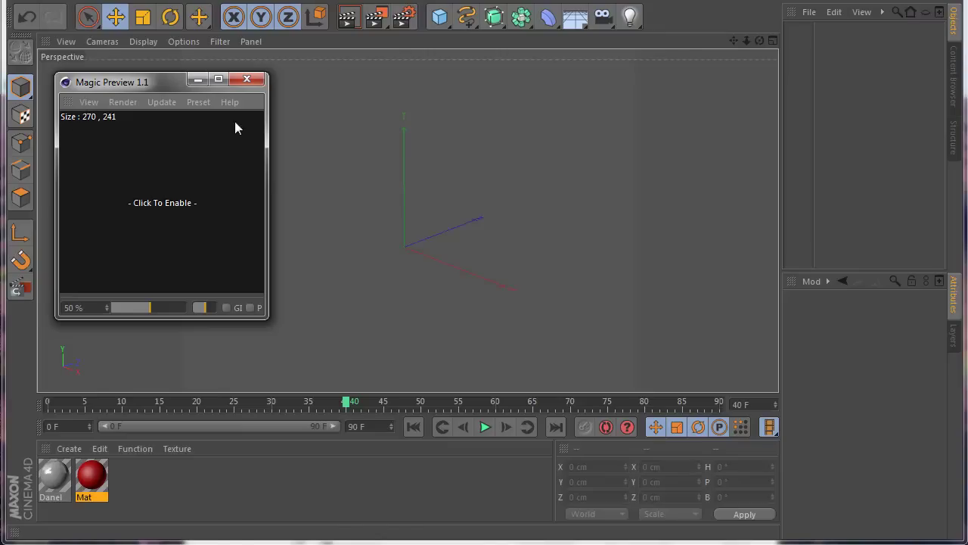
{"action": "left_click", "coordinate": [574, 16]}
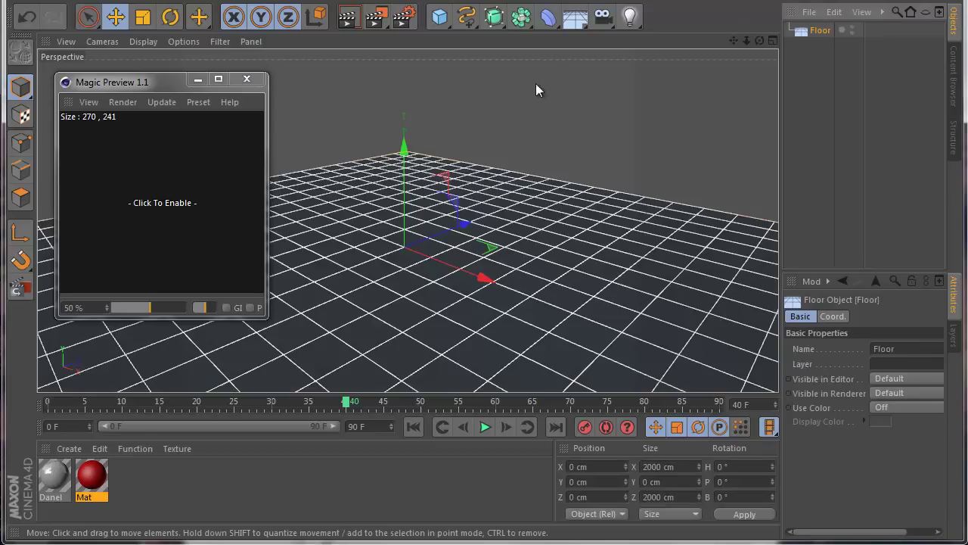
{"action": "left_click", "coordinate": [98, 134]}
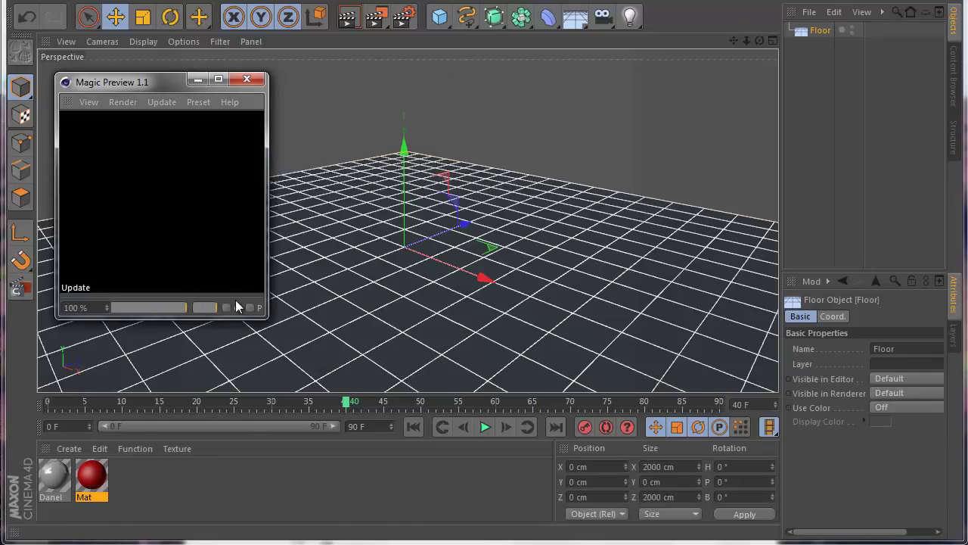
Add a sphere and raise it to about 98 cm so that it rests on the floor.
{"action": "scroll", "coordinate": [456, 168], "scroll_direction": "down", "scroll_amount": 4}
{"action": "scroll", "coordinate": [459, 166], "scroll_direction": "up", "scroll_amount": 3}
{"action": "left_click_drag", "start_coordinate": [440, 17], "coordinate": [745, 65]}
{"action": "left_click_drag", "start_coordinate": [410, 134], "coordinate": [413, 120]}
Place a light above the sphere and a duplicate beside it at about Y 307 cm, Z 131 cm.
{"action": "left_click_drag", "start_coordinate": [630, 17], "coordinate": [688, 37]}
{"action": "left_click_drag", "start_coordinate": [411, 136], "coordinate": [404, 53]}
{"action": "left_click_drag", "start_coordinate": [472, 146], "coordinate": [438, 143]}
{"action": "left_click_drag", "start_coordinate": [814, 28], "coordinate": [819, 38], "text": "ctrl"}
{"action": "left_click_drag", "start_coordinate": [416, 135], "coordinate": [485, 123]}
Apply the Danel material to the sphere and the red Mat material to the floor.
{"action": "left_click_drag", "start_coordinate": [54, 475], "coordinate": [399, 200]}
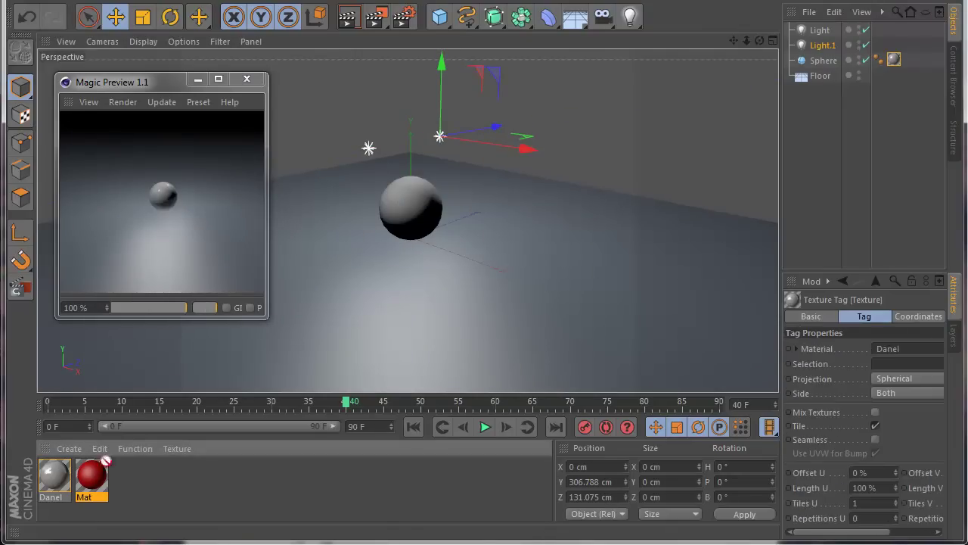
{"action": "left_click_drag", "start_coordinate": [92, 475], "coordinate": [499, 219]}
Set the shadow type of both lights to Area.
{"action": "left_click", "coordinate": [816, 36], "text": "ctrl"}
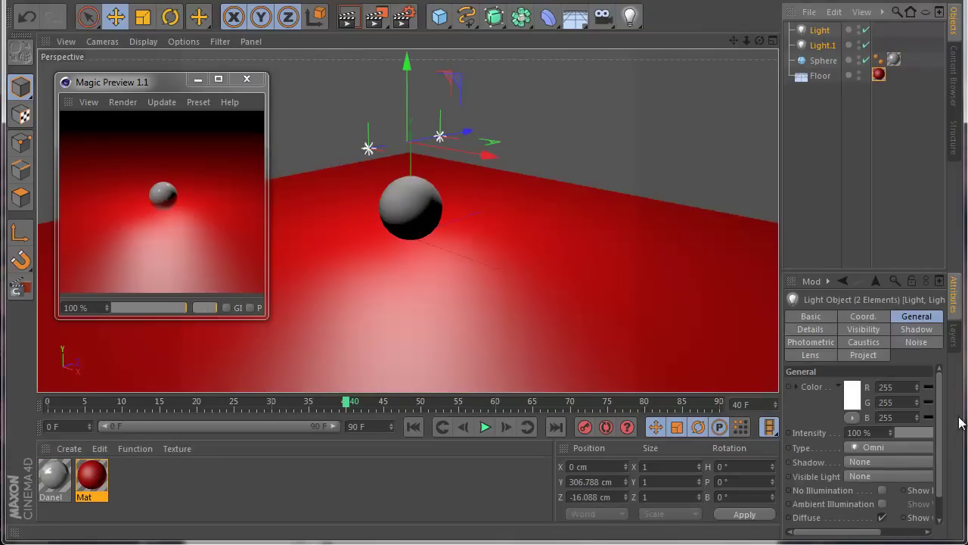
{"action": "scroll", "coordinate": [862, 424], "scroll_direction": "down", "scroll_amount": 3}
{"action": "left_click", "coordinate": [857, 437]}
{"action": "left_click", "coordinate": [871, 496]}
{"action": "left_click", "coordinate": [873, 453]}
{"action": "left_click", "coordinate": [864, 147]}
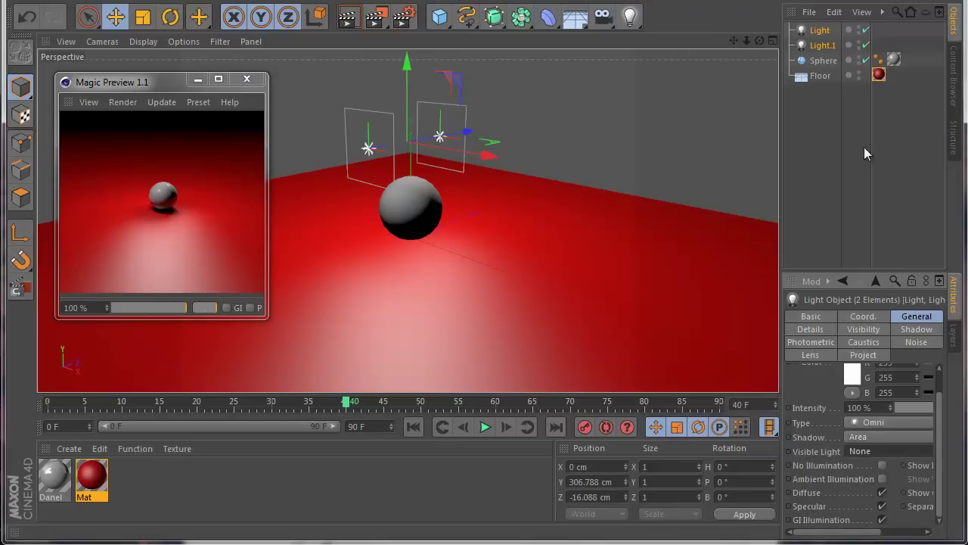
{"action": "left_click", "coordinate": [855, 135]}
Show render timing in the preview, trying Msec and Time and ending with Time & Msec.
{"action": "scroll", "coordinate": [443, 192], "scroll_direction": "up", "scroll_amount": 3}
{"action": "scroll", "coordinate": [443, 191], "scroll_direction": "up", "scroll_amount": 2}
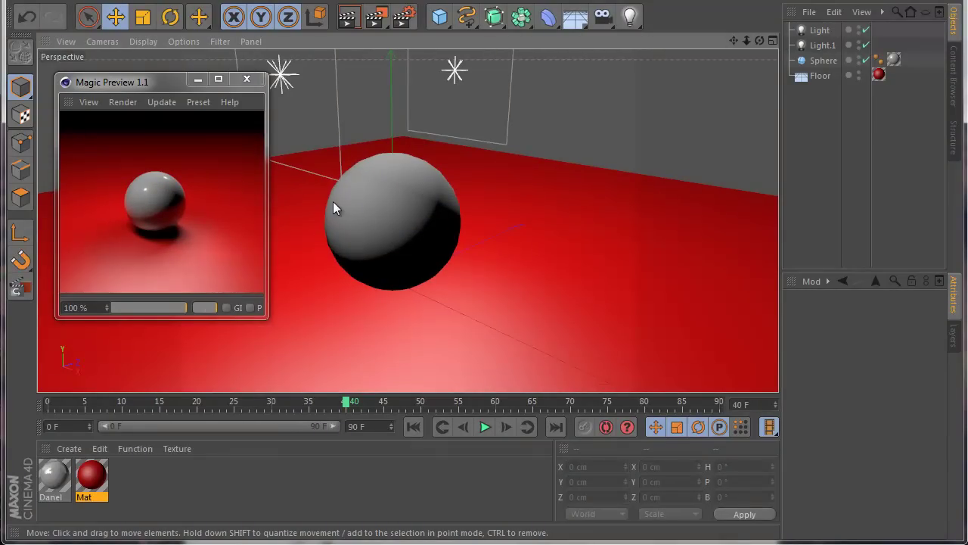
{"action": "scroll", "coordinate": [333, 201], "scroll_direction": "up", "scroll_amount": 1}
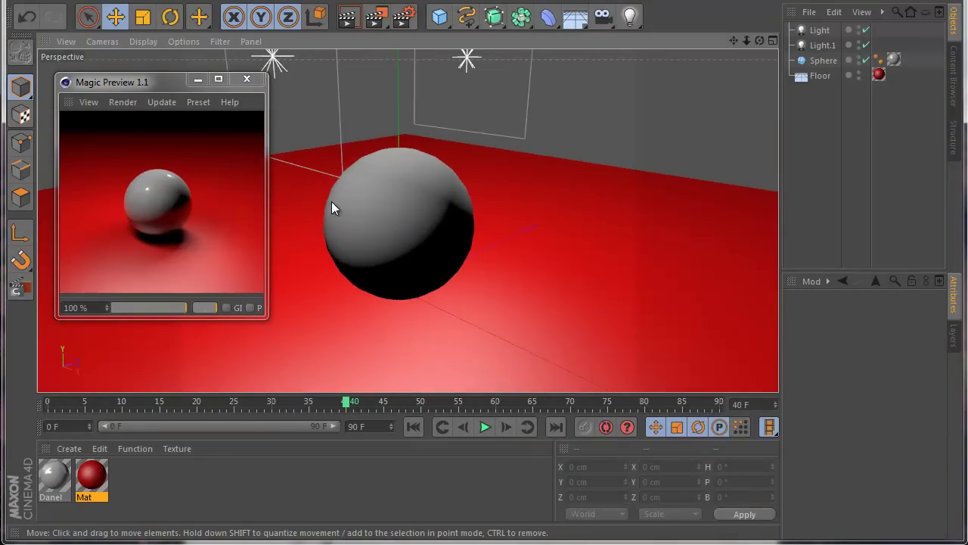
{"action": "left_click", "coordinate": [87, 104]}
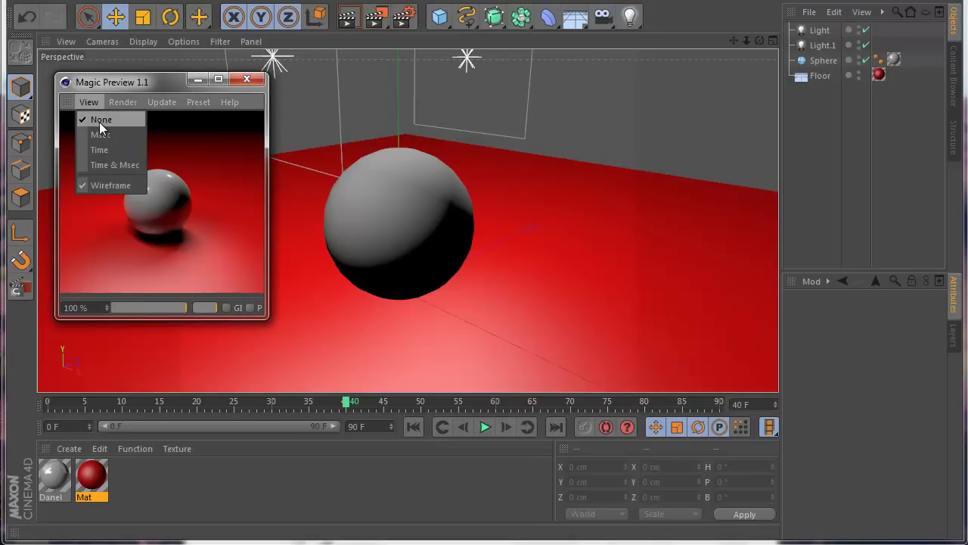
{"action": "left_click", "coordinate": [99, 136]}
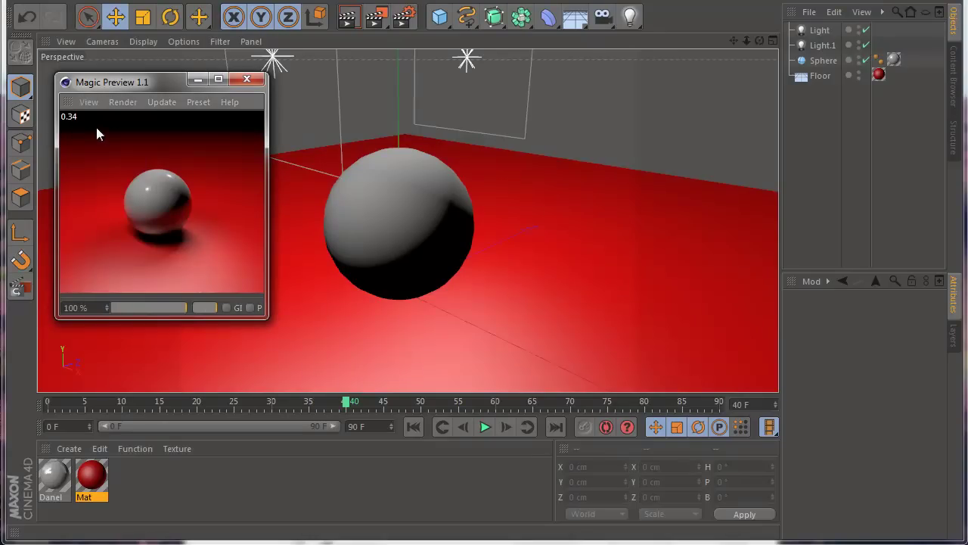
{"action": "left_click", "coordinate": [87, 103]}
{"action": "left_click", "coordinate": [102, 148]}
{"action": "left_click", "coordinate": [89, 103]}
{"action": "left_click", "coordinate": [99, 157]}
{"action": "left_click", "coordinate": [89, 102]}
{"action": "left_click", "coordinate": [387, 155]}
{"action": "left_click", "coordinate": [88, 103]}
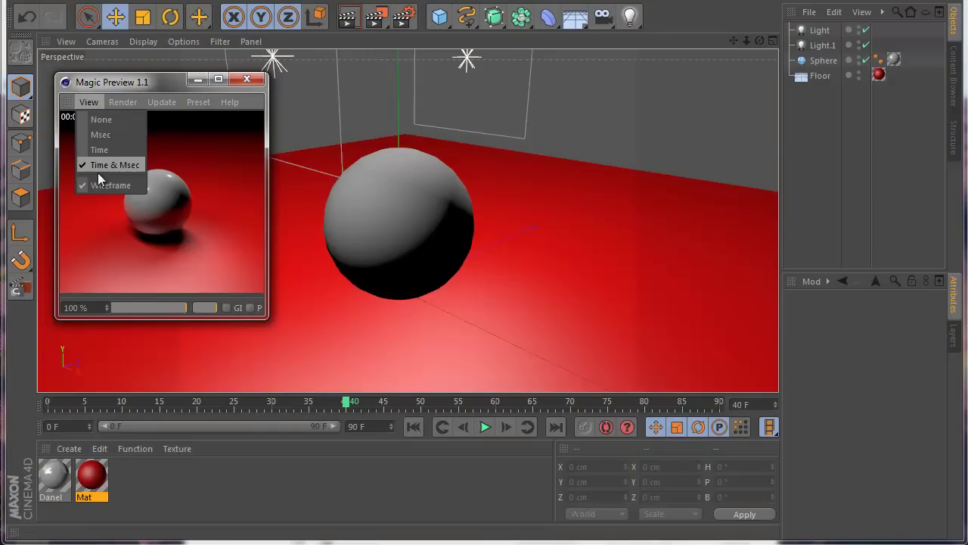
{"action": "left_click", "coordinate": [374, 178]}
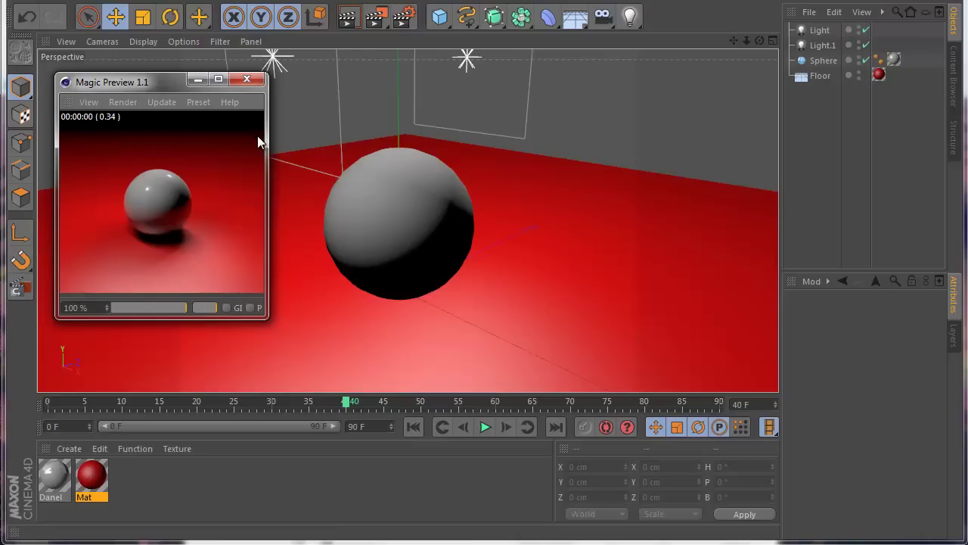
Examine how the preview redraws in Real Time render mode as the sphere's view distance changes.
{"action": "left_click", "coordinate": [128, 103]}
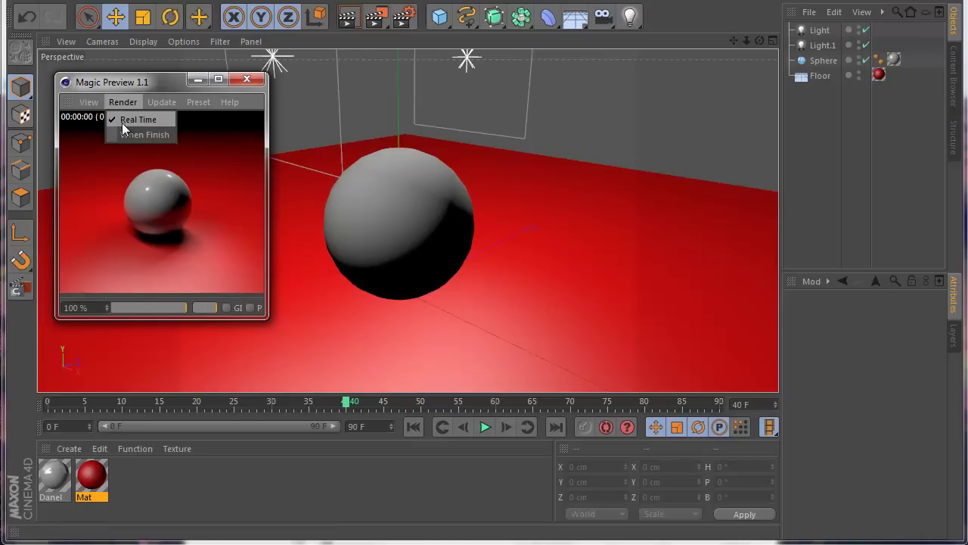
{"action": "left_click", "coordinate": [157, 134]}
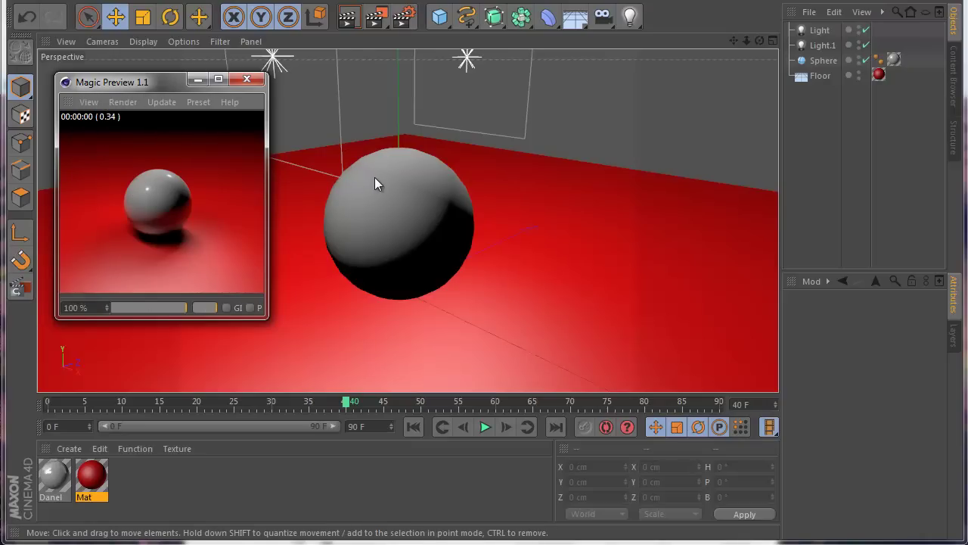
{"action": "scroll", "coordinate": [375, 177], "scroll_direction": "down", "scroll_amount": 3}
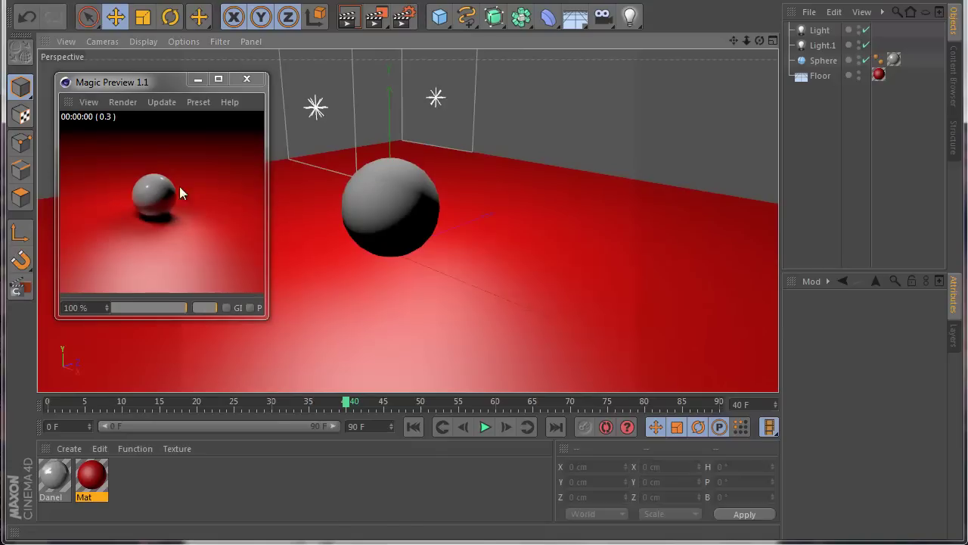
{"action": "scroll", "coordinate": [394, 196], "scroll_direction": "down", "scroll_amount": 5}
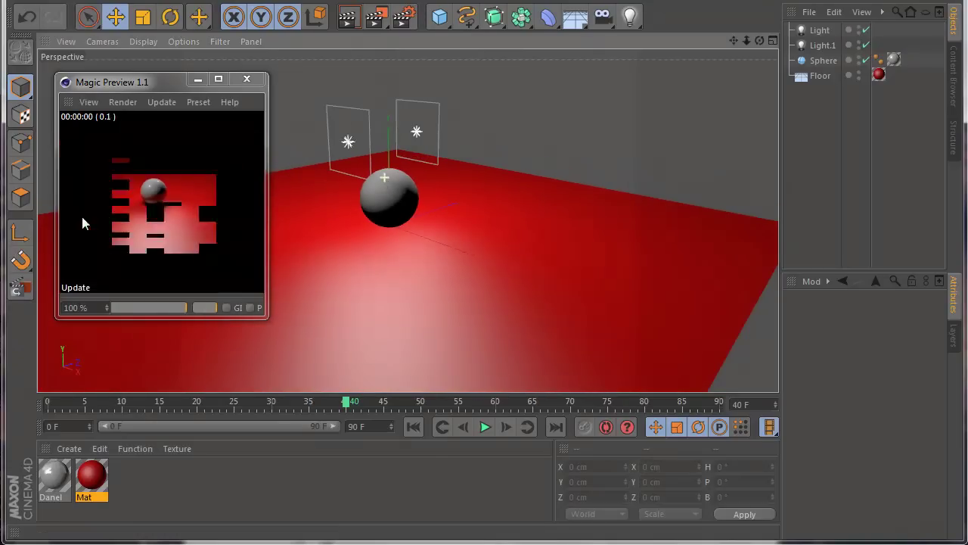
{"action": "scroll", "coordinate": [359, 203], "scroll_direction": "up", "scroll_amount": 4}
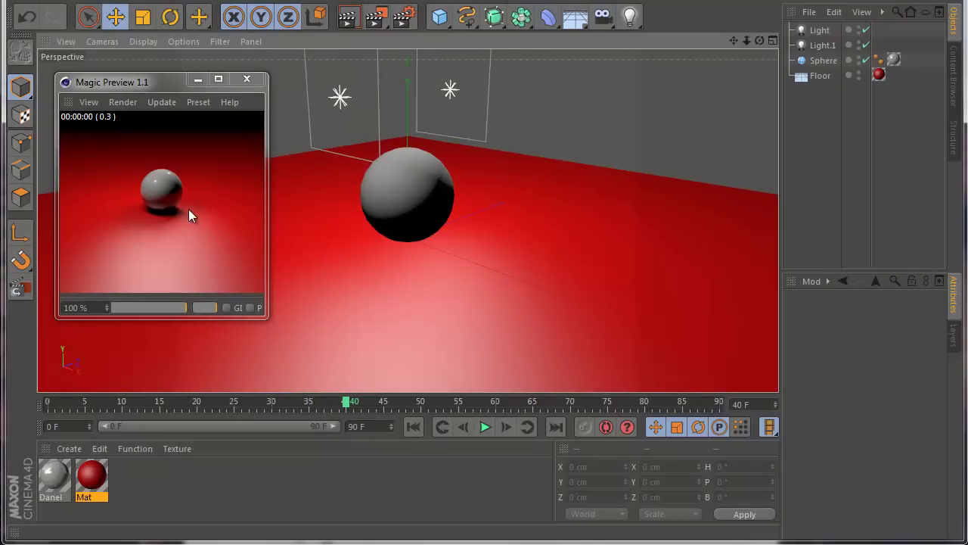
Set the preview's render mode to When Finish and test it with closer views of the sphere.
{"action": "left_click", "coordinate": [125, 102]}
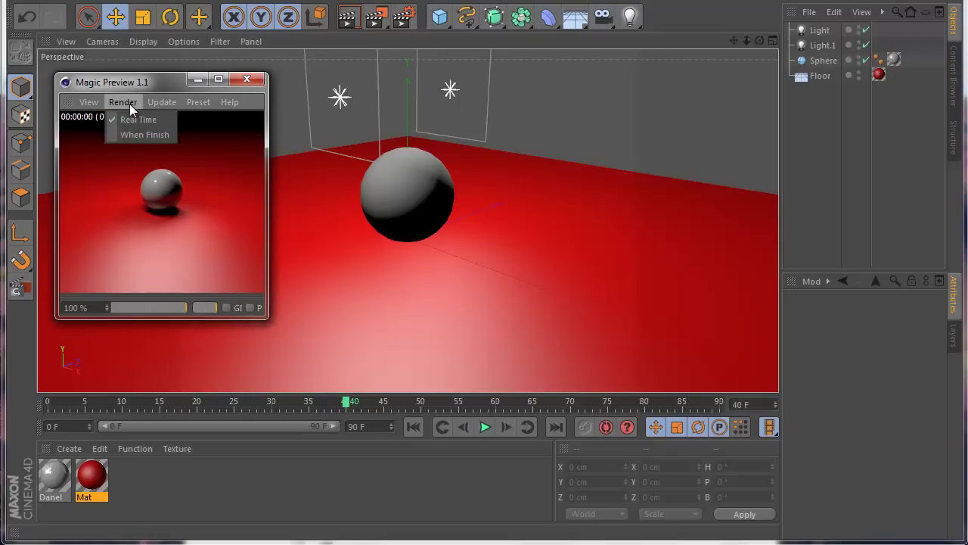
{"action": "left_click", "coordinate": [146, 139]}
{"action": "scroll", "coordinate": [397, 178], "scroll_direction": "up", "scroll_amount": 3}
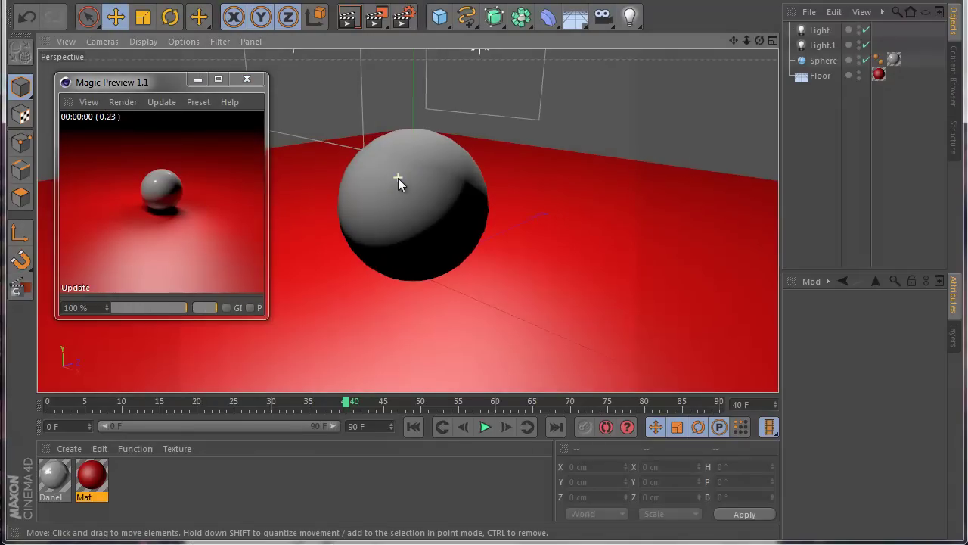
{"action": "scroll", "coordinate": [398, 178], "scroll_direction": "up", "scroll_amount": 2}
{"action": "scroll", "coordinate": [378, 185], "scroll_direction": "up", "scroll_amount": 3}
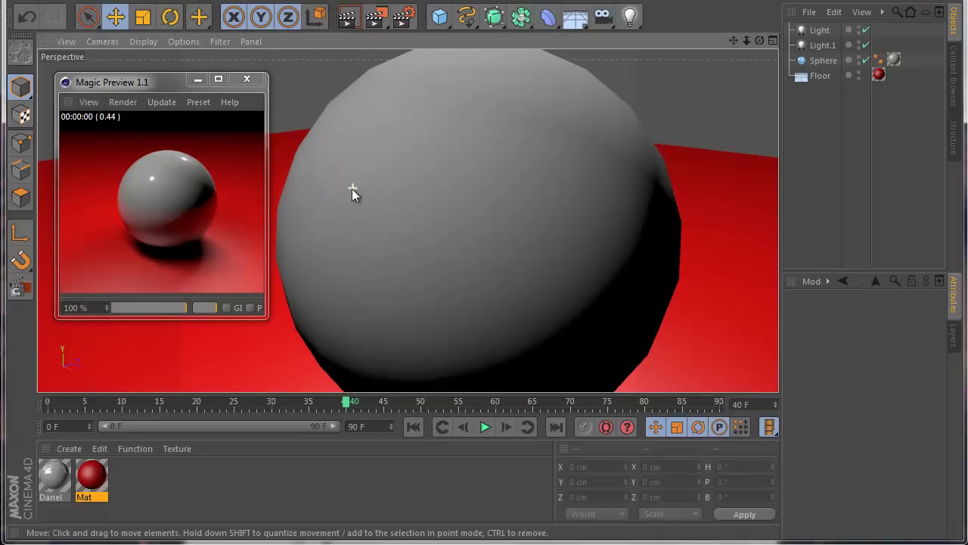
{"action": "scroll", "coordinate": [389, 221], "scroll_direction": "down", "scroll_amount": 2}
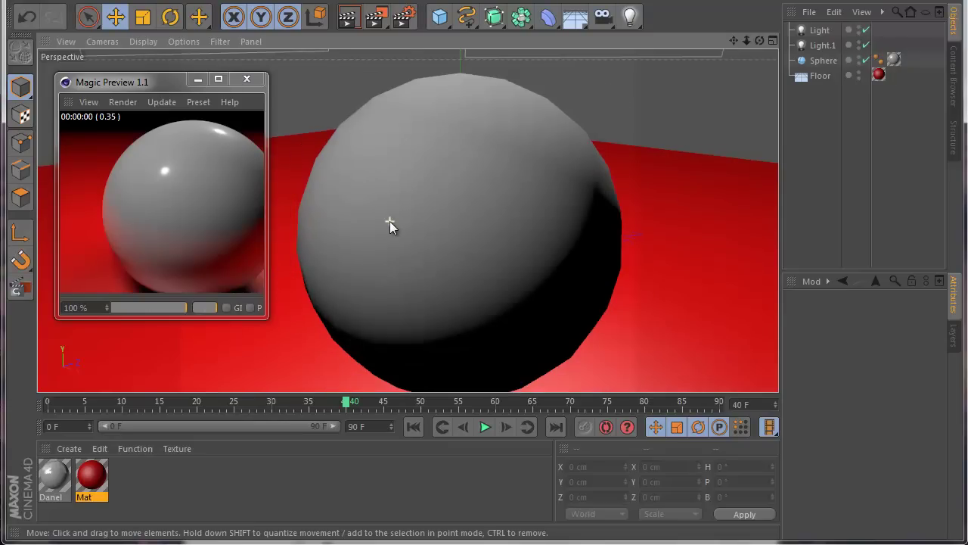
Set the preview's timing display to None.
{"action": "left_click", "coordinate": [86, 104]}
{"action": "left_click", "coordinate": [334, 199]}
{"action": "scroll", "coordinate": [334, 200], "scroll_direction": "down", "scroll_amount": 3}
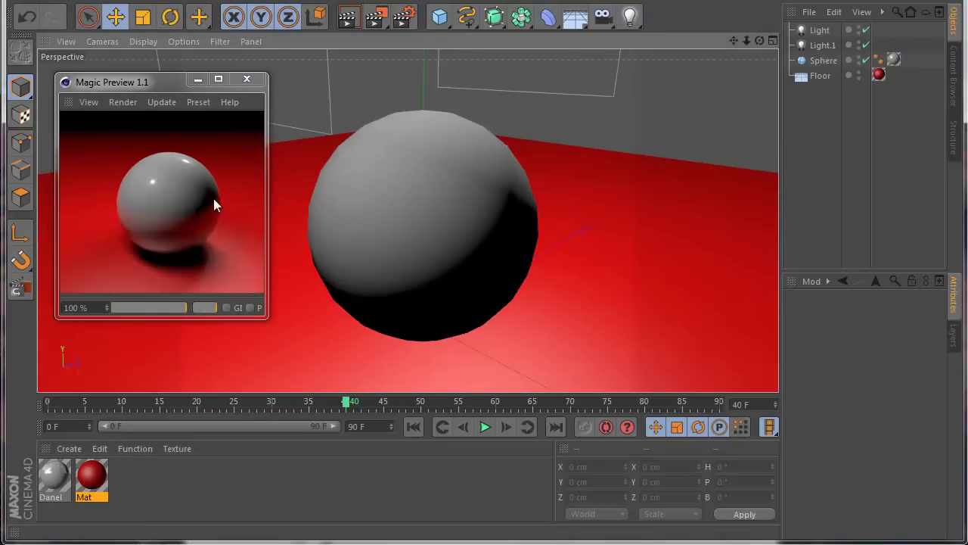
Enable GI in the preview and add a Physical Sky to the scene.
{"action": "left_click", "coordinate": [227, 307]}
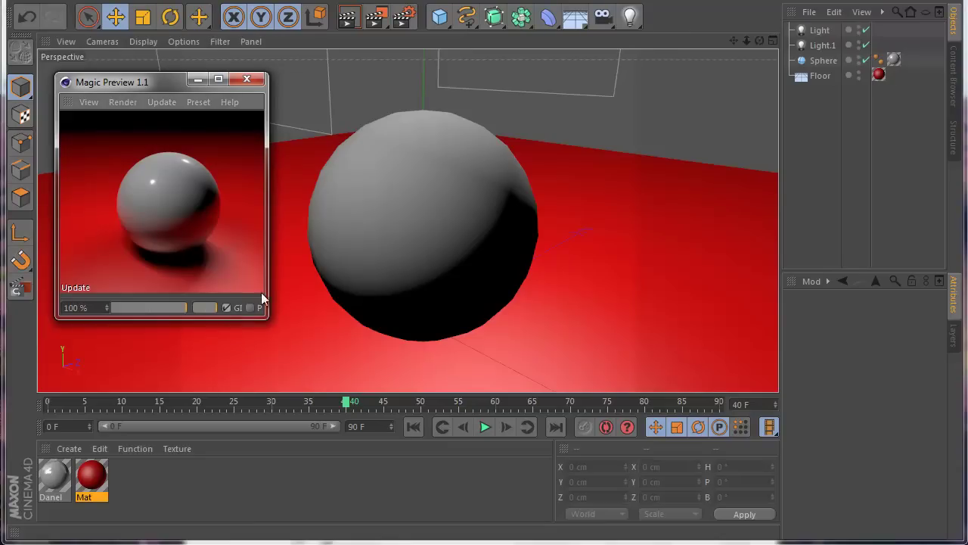
{"action": "left_click", "coordinate": [571, 19]}
{"action": "left_click", "coordinate": [725, 40]}
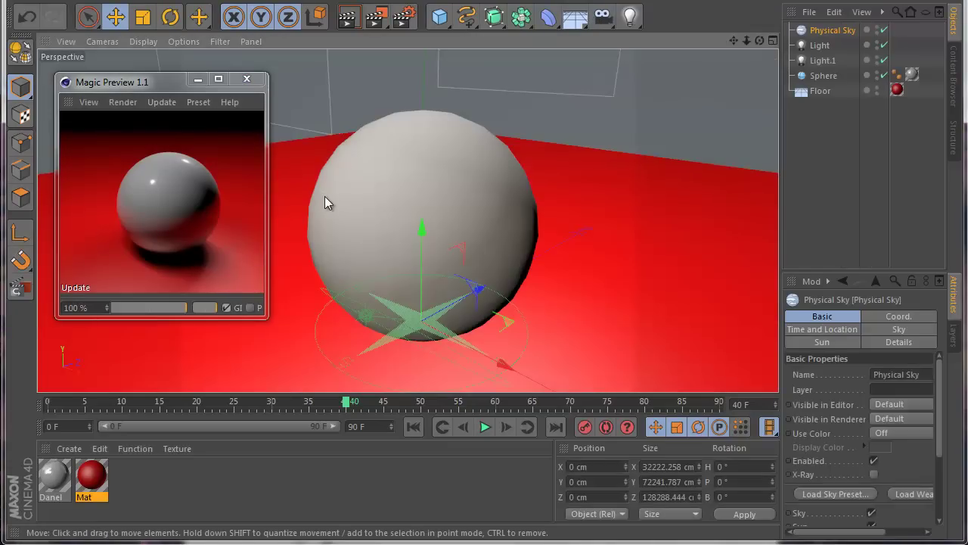
{"action": "scroll", "coordinate": [323, 196], "scroll_direction": "down", "scroll_amount": 3}
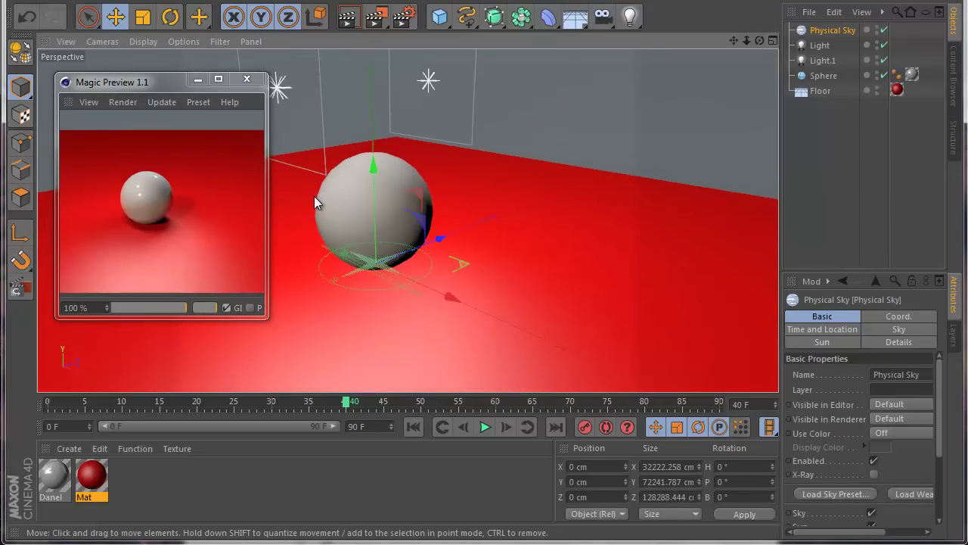
{"action": "scroll", "coordinate": [313, 197], "scroll_direction": "up", "scroll_amount": 3}
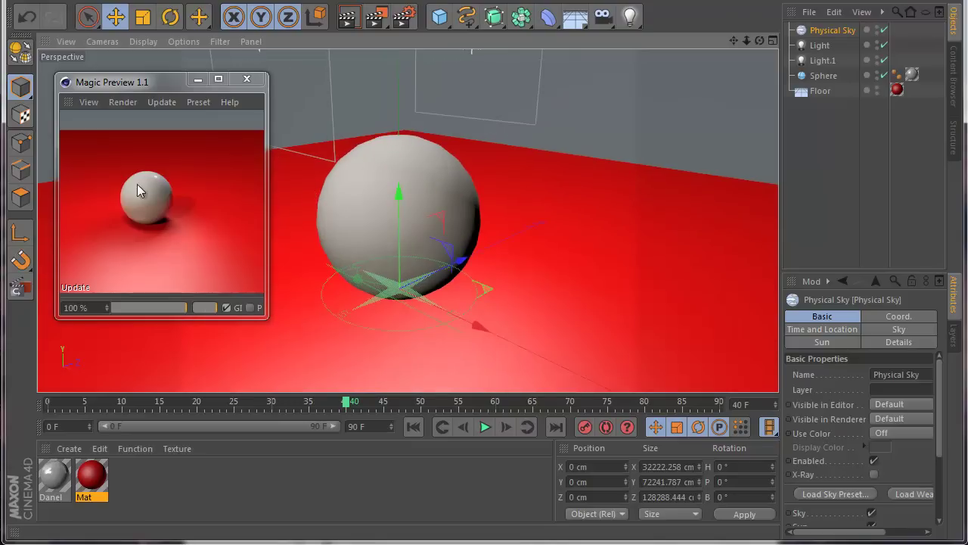
Set the preview's render mode to Real Time and test it by changing the view of the sphere.
{"action": "left_click", "coordinate": [130, 102]}
{"action": "left_click", "coordinate": [131, 121]}
{"action": "scroll", "coordinate": [417, 257], "scroll_direction": "up", "scroll_amount": 3}
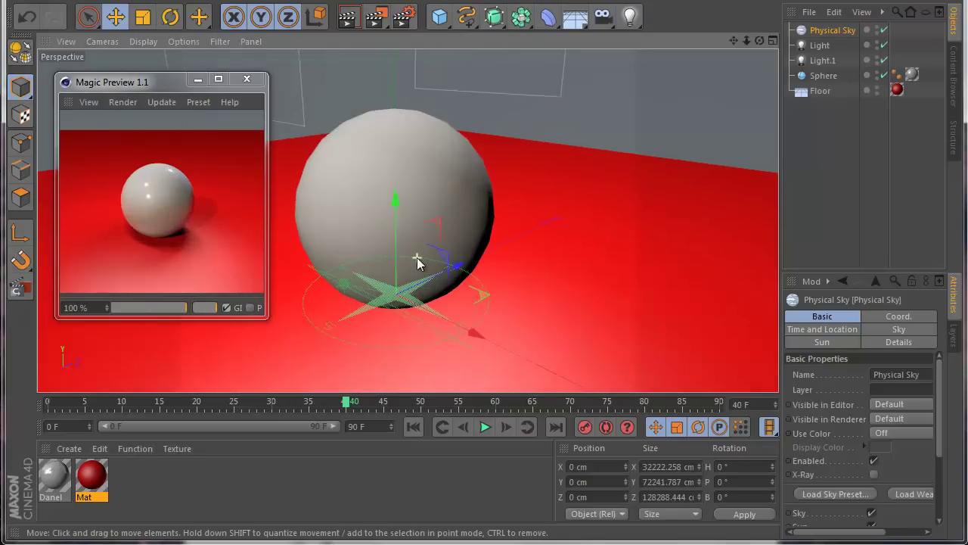
{"action": "scroll", "coordinate": [285, 197], "scroll_direction": "down", "scroll_amount": 2}
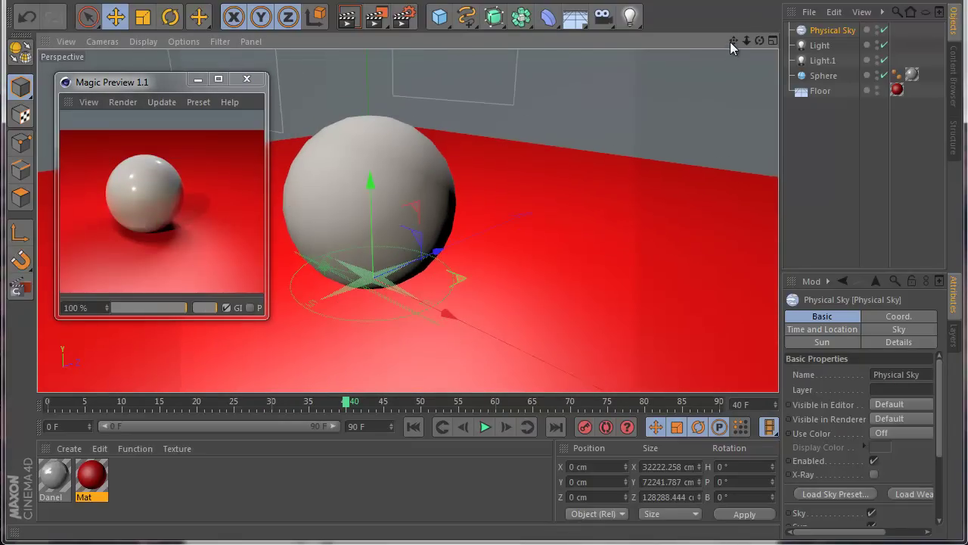
{"action": "left_click_drag", "start_coordinate": [730, 42], "coordinate": [708, 50]}
{"action": "left_click", "coordinate": [123, 102]}
{"action": "left_click", "coordinate": [130, 121]}
Look over the preview's update options and set the sphere's radius to 108 cm.
{"action": "left_click", "coordinate": [163, 102]}
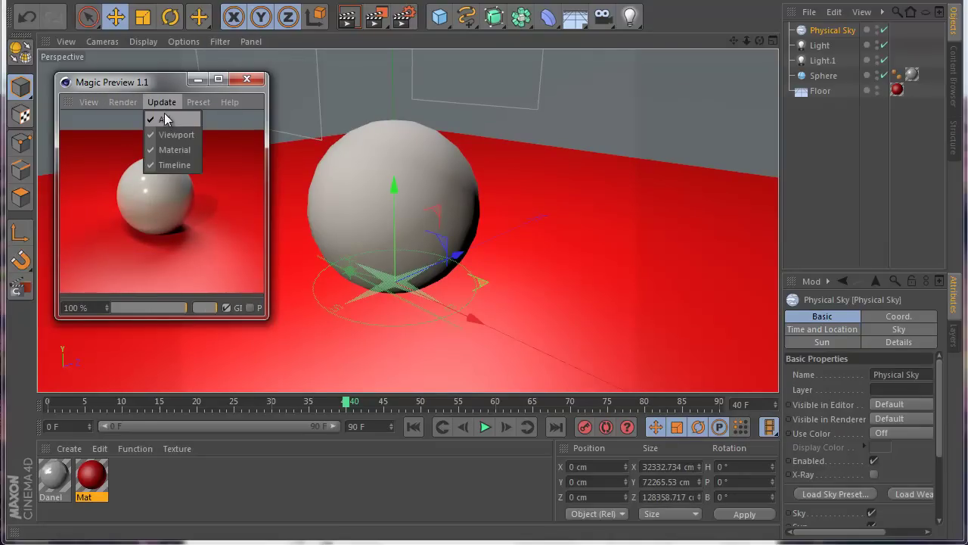
{"action": "left_click", "coordinate": [173, 84]}
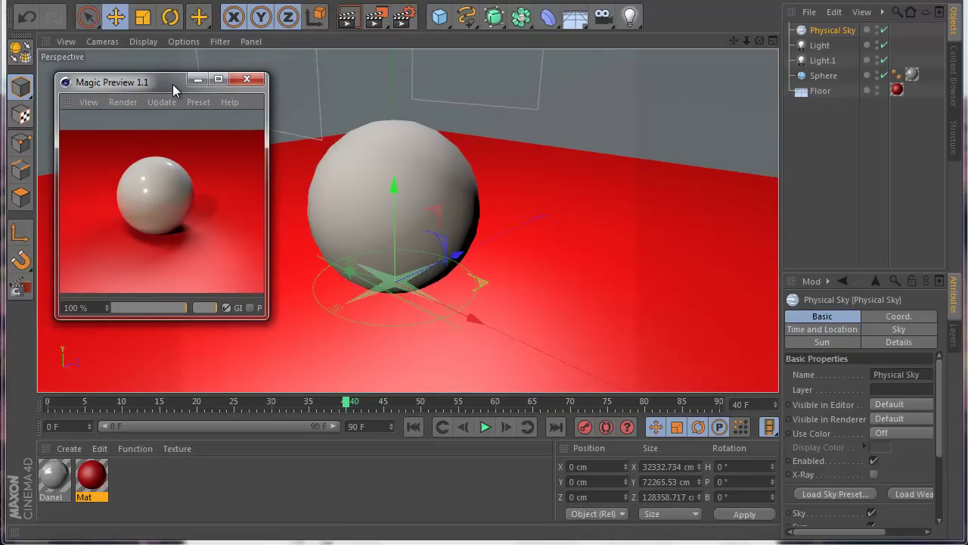
{"action": "scroll", "coordinate": [349, 147], "scroll_direction": "down", "scroll_amount": 3}
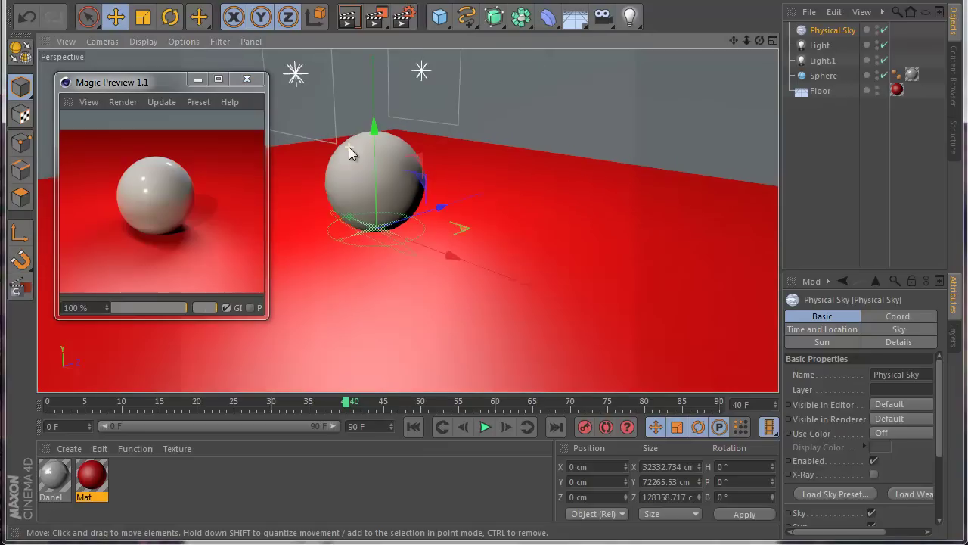
{"action": "left_click", "coordinate": [824, 75]}
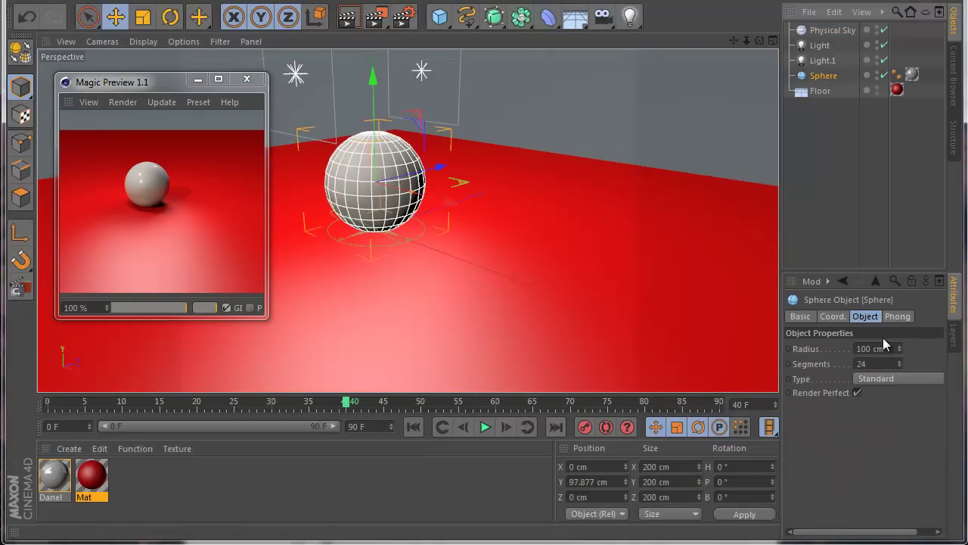
{"action": "left_click_drag", "start_coordinate": [901, 347], "coordinate": [901, 341]}
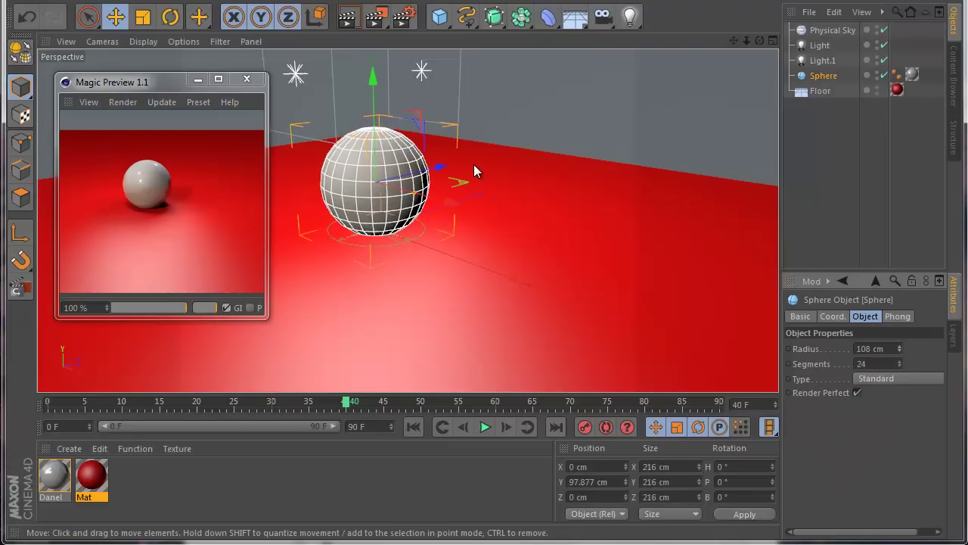
Check the preview's update triggers: ALL, Viewport, Material and Timeline.
{"action": "left_click", "coordinate": [167, 104]}
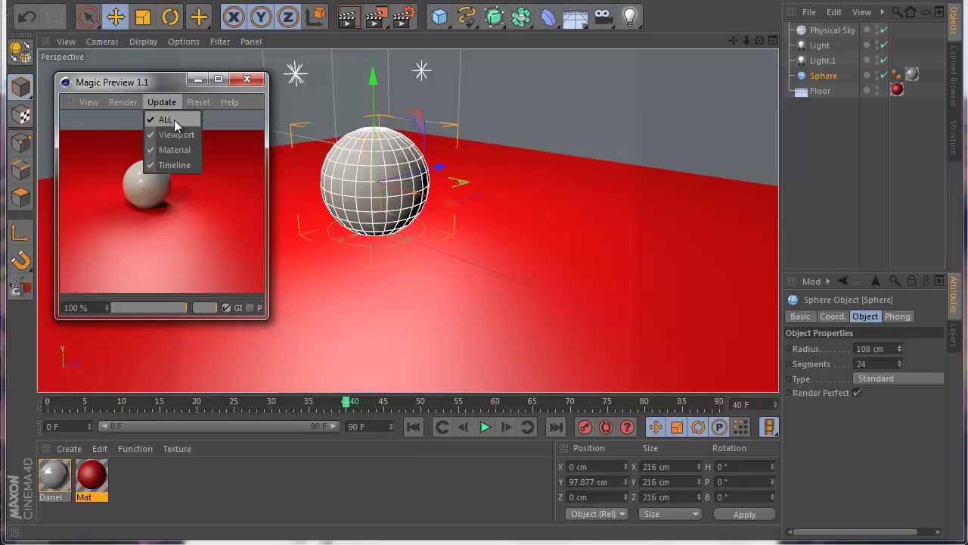
{"action": "left_click", "coordinate": [177, 120]}
{"action": "left_click", "coordinate": [227, 119]}
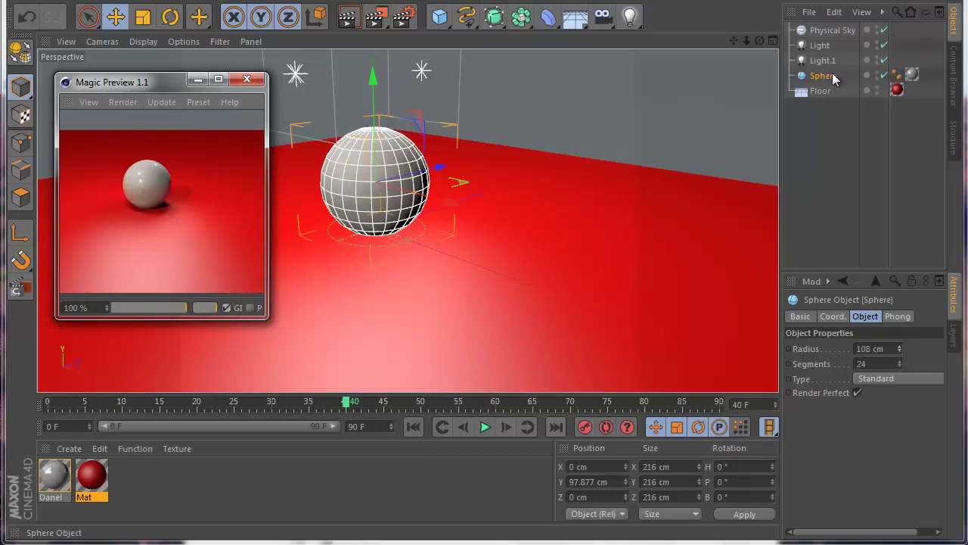
Turn off the preview's ALL update trigger and rename the sphere object as sss.
{"action": "left_click_drag", "start_coordinate": [730, 40], "coordinate": [485, 334]}
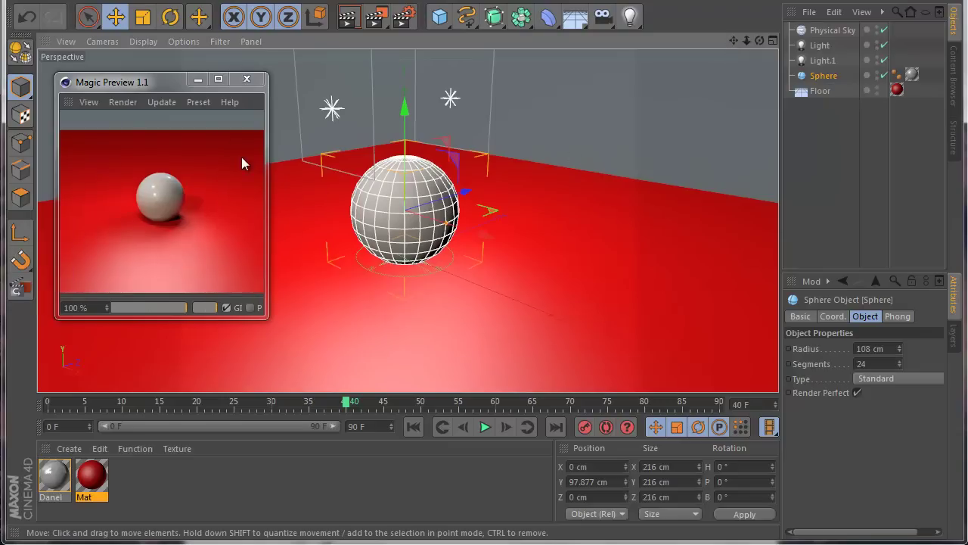
{"action": "left_click", "coordinate": [167, 98]}
{"action": "left_click", "coordinate": [167, 114]}
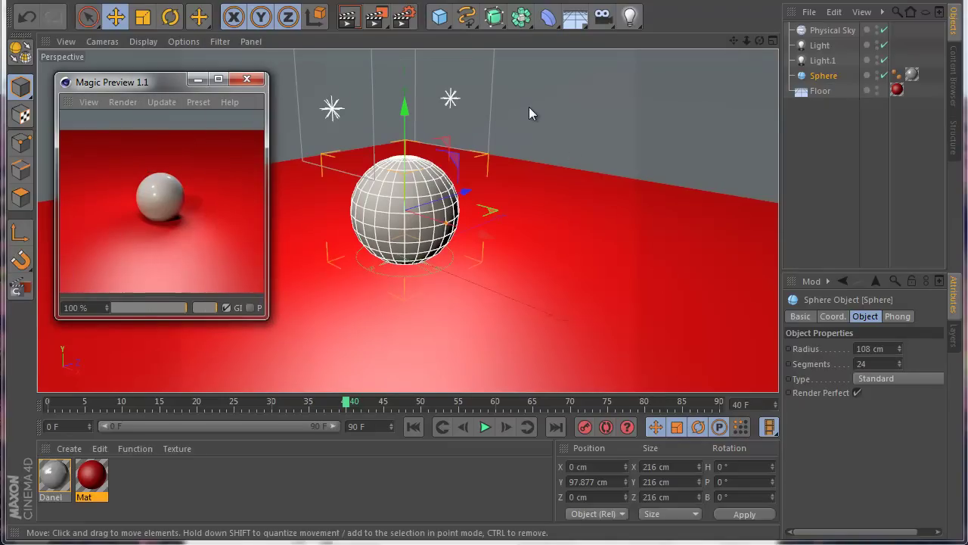
{"action": "double_click", "coordinate": [823, 77]}
{"action": "type", "text": "sss"}
{"action": "key", "text": "Return"}
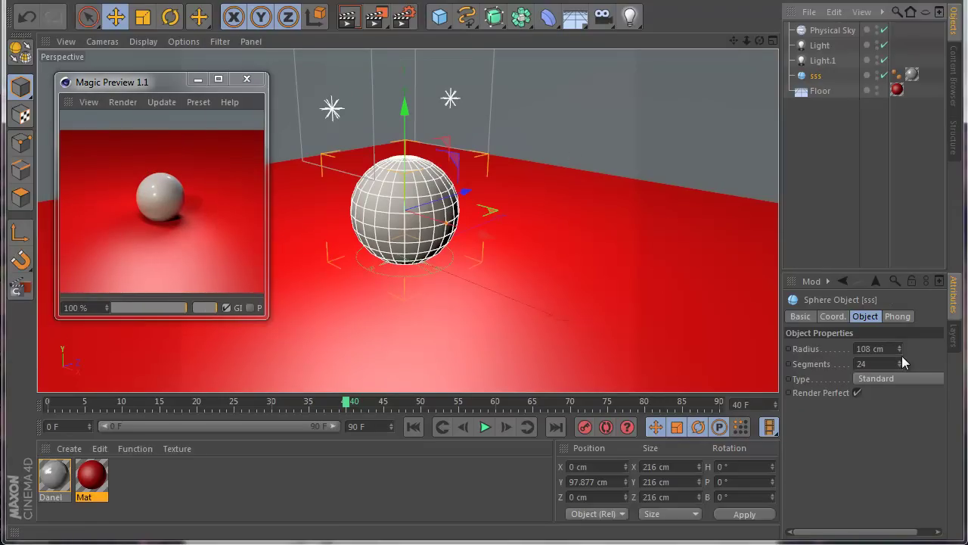
Set the sphere's radius to 130 cm and raise it to about 121 cm on Y.
{"action": "left_click_drag", "start_coordinate": [899, 349], "coordinate": [903, 341]}
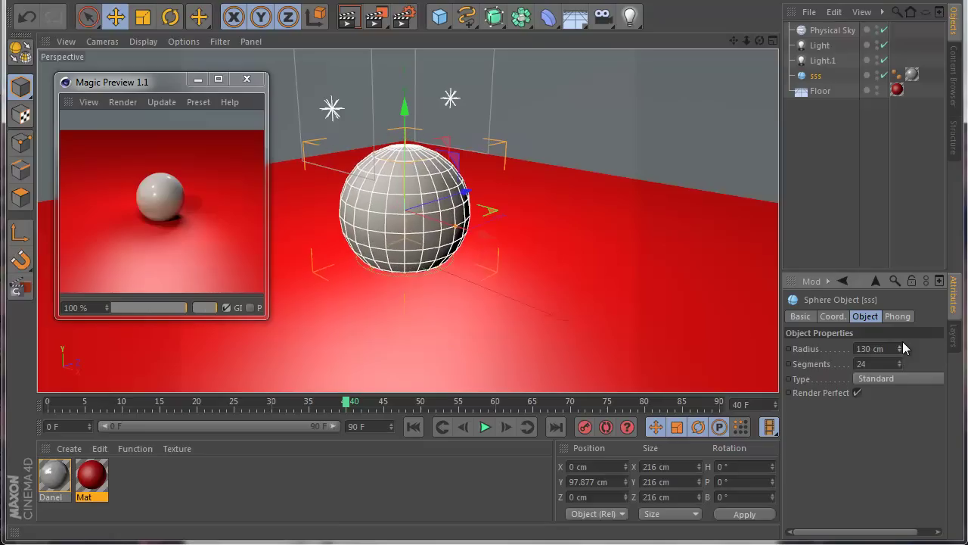
{"action": "left_click_drag", "start_coordinate": [402, 105], "coordinate": [402, 94]}
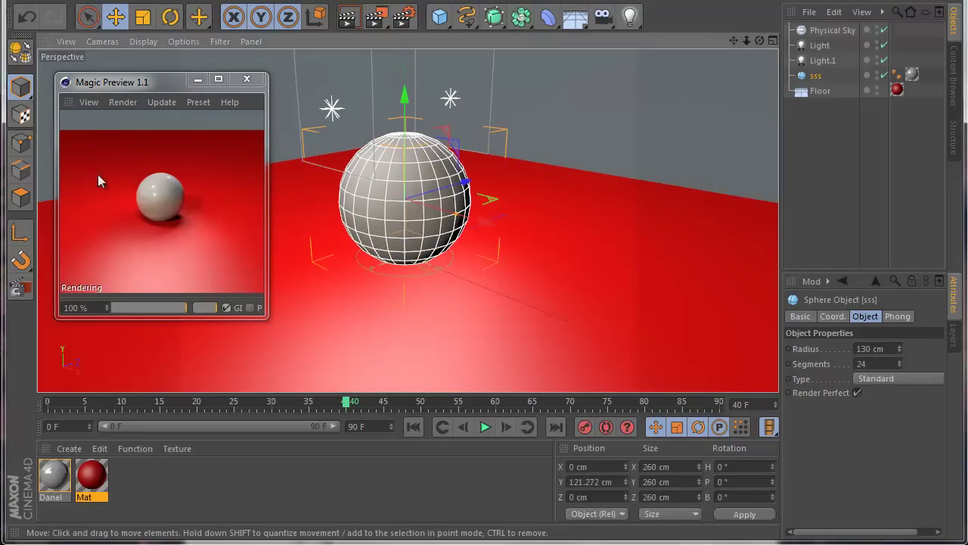
{"action": "left_click", "coordinate": [366, 127]}
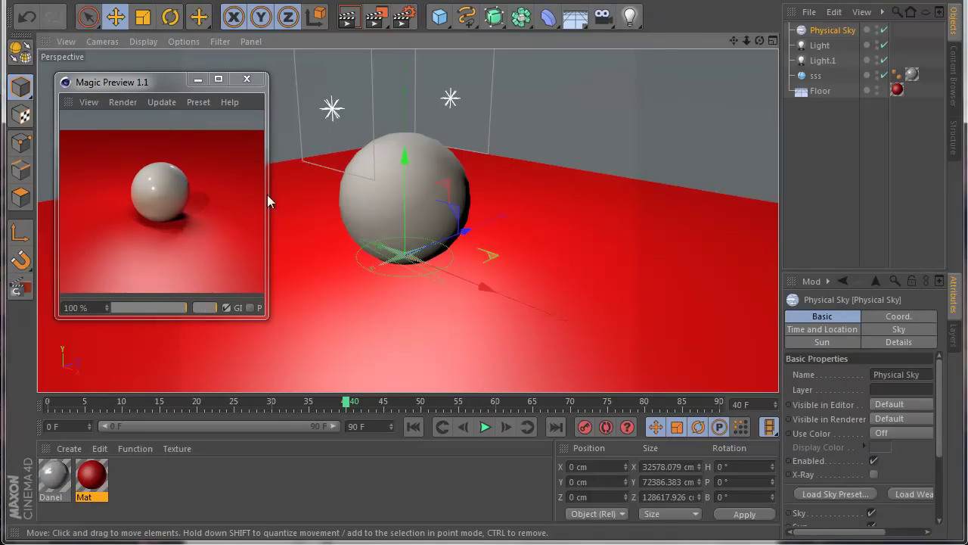
{"action": "left_click", "coordinate": [88, 263]}
{"action": "left_click", "coordinate": [177, 234]}
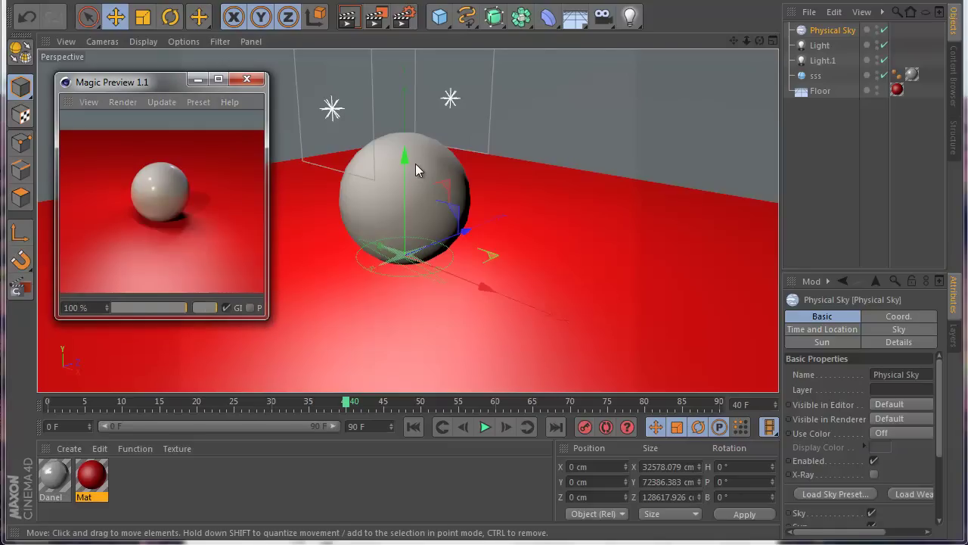
{"action": "scroll", "coordinate": [416, 164], "scroll_direction": "down", "scroll_amount": 2}
{"action": "scroll", "coordinate": [416, 165], "scroll_direction": "up", "scroll_amount": 3}
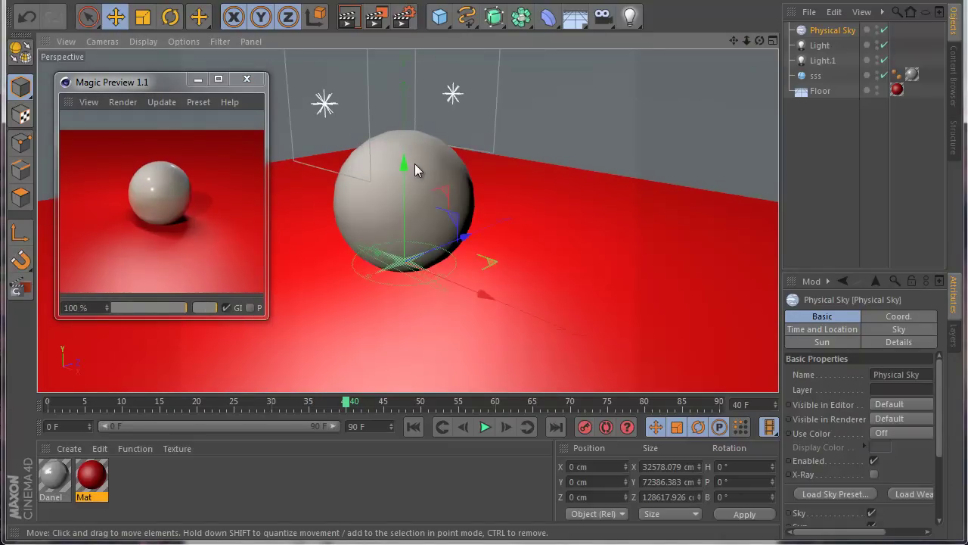
Turn off the Viewport update trigger and test the preview by zooming the view of the sphere out and in.
{"action": "left_click", "coordinate": [159, 102]}
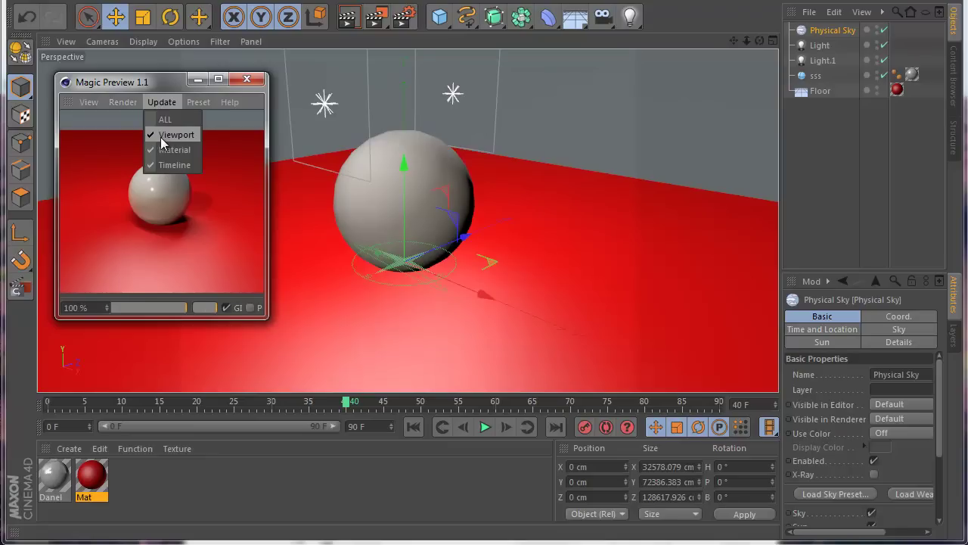
{"action": "left_click", "coordinate": [162, 137]}
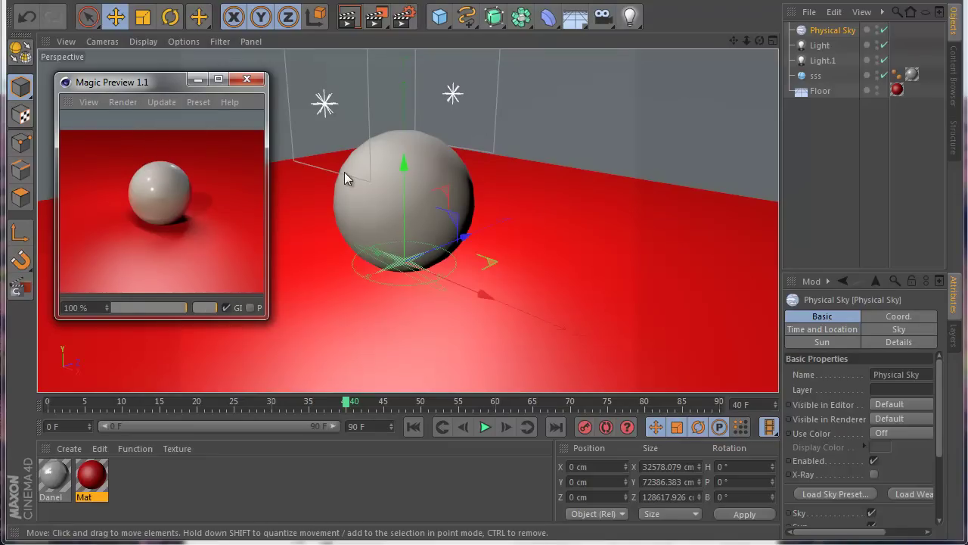
{"action": "scroll", "coordinate": [346, 172], "scroll_direction": "down", "scroll_amount": 2}
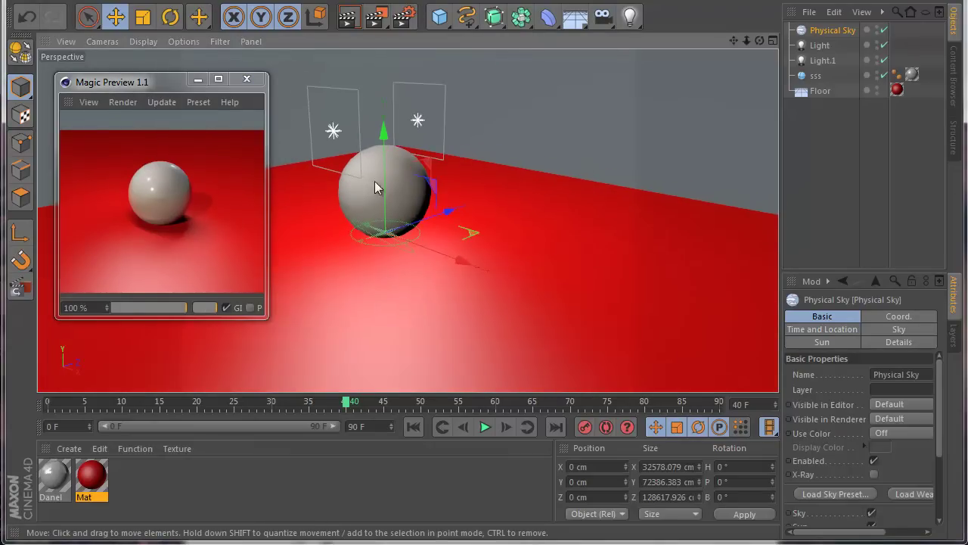
{"action": "scroll", "coordinate": [393, 185], "scroll_direction": "down", "scroll_amount": 2}
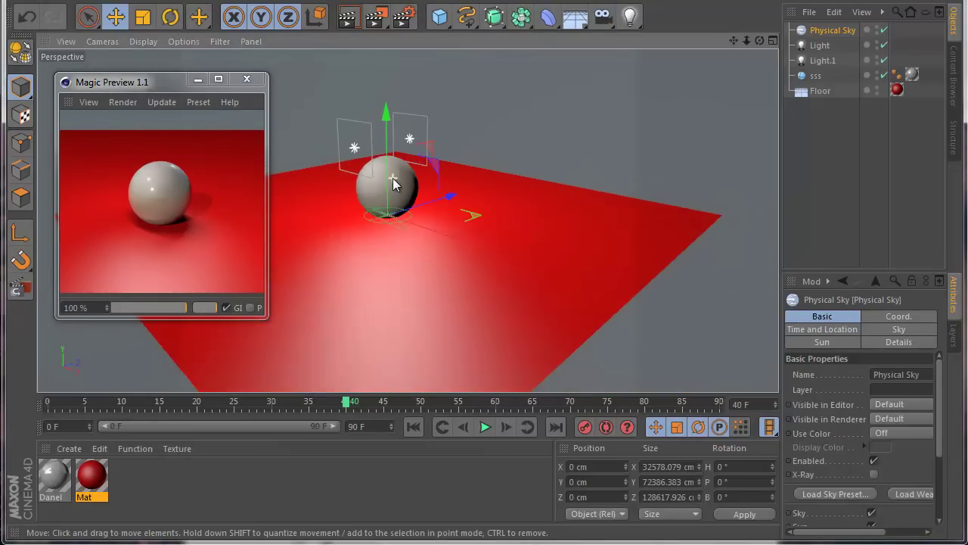
{"action": "scroll", "coordinate": [387, 187], "scroll_direction": "up", "scroll_amount": 3}
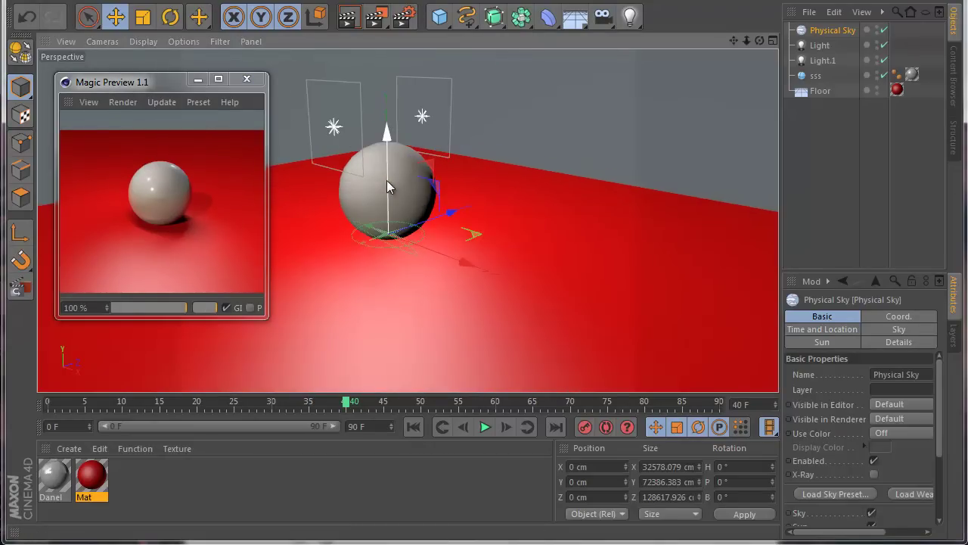
{"action": "scroll", "coordinate": [387, 183], "scroll_direction": "up", "scroll_amount": 2}
{"action": "scroll", "coordinate": [386, 183], "scroll_direction": "down", "scroll_amount": 2}
Shift the sphere along Z, turn the Viewport update trigger on, and move the sphere back to about -7 cm on Z.
{"action": "left_click", "coordinate": [387, 183]}
{"action": "left_click_drag", "start_coordinate": [435, 186], "coordinate": [490, 172]}
{"action": "left_click", "coordinate": [165, 102]}
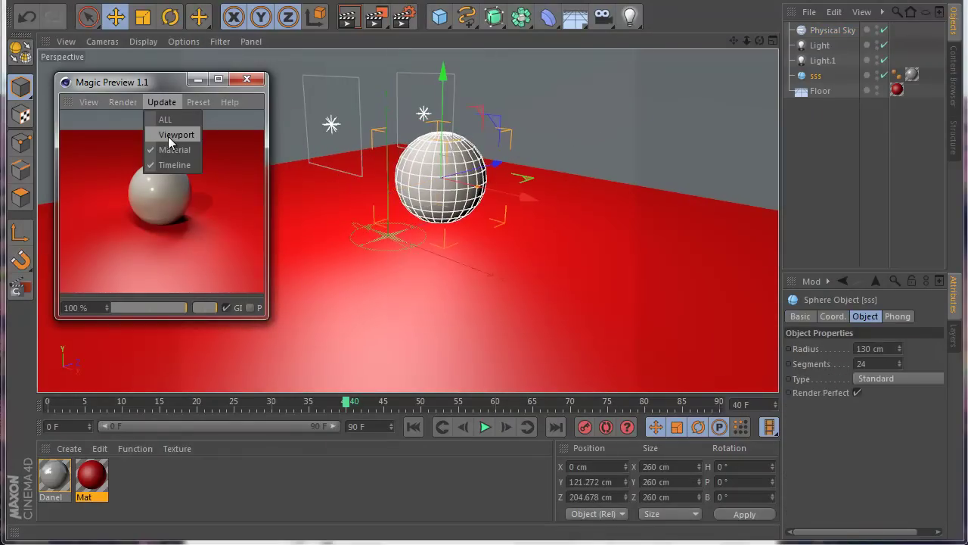
{"action": "left_click", "coordinate": [169, 136]}
{"action": "left_click_drag", "start_coordinate": [495, 165], "coordinate": [449, 183]}
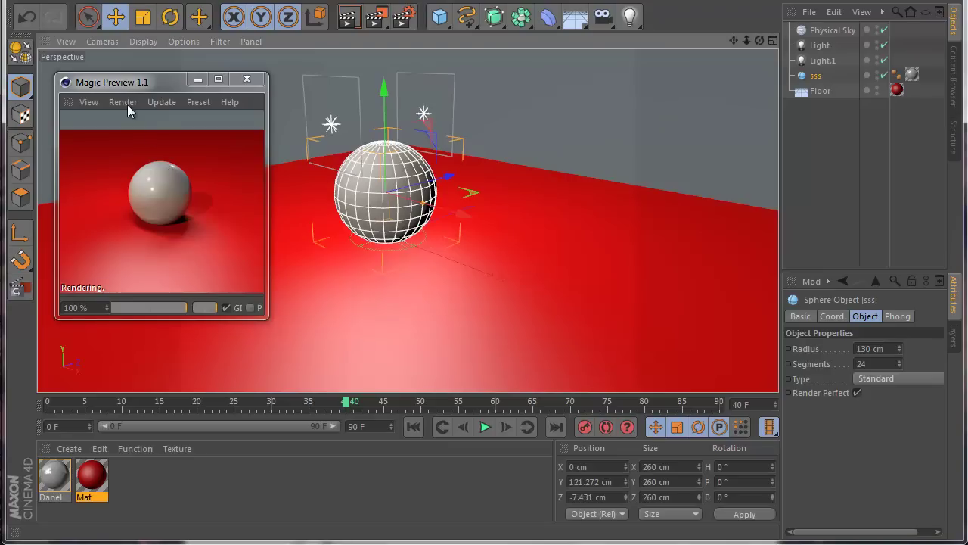
Look over the preview's render modes, turn off GI, and test the preview with a closer view.
{"action": "left_click", "coordinate": [154, 104]}
{"action": "mouse_move", "coordinate": [145, 109]}
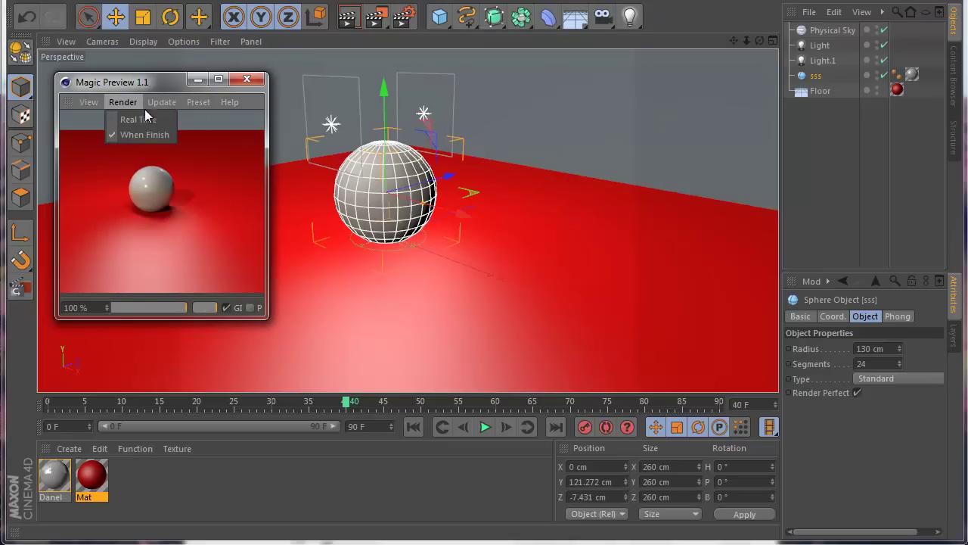
{"action": "left_click", "coordinate": [185, 127]}
{"action": "left_click", "coordinate": [226, 307]}
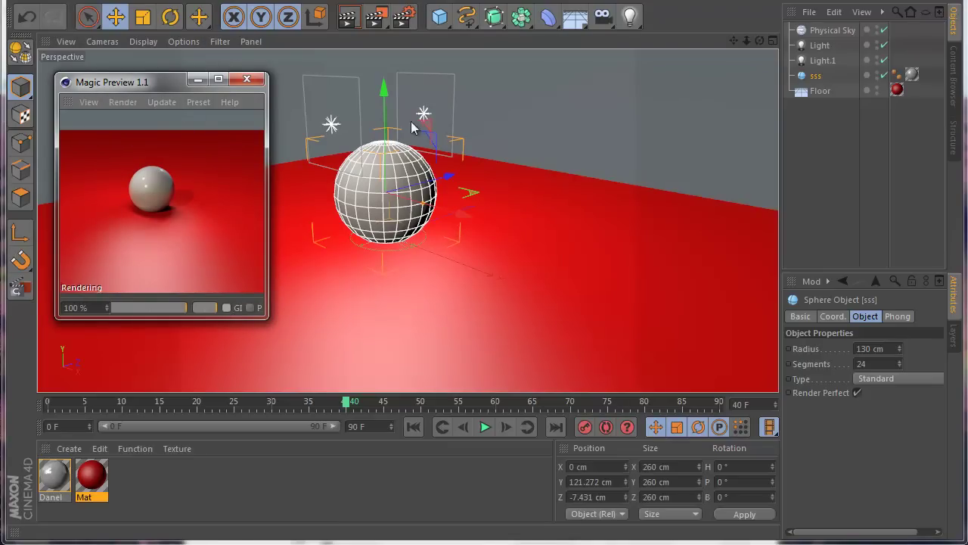
{"action": "scroll", "coordinate": [364, 156], "scroll_direction": "up", "scroll_amount": 2}
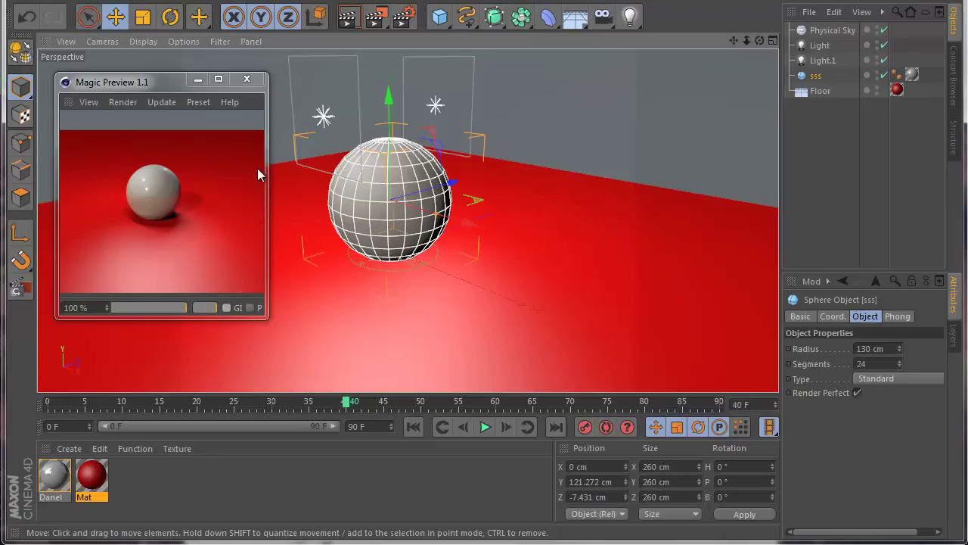
Enable presets with the preview's P option and apply the Physical preset.
{"action": "left_click", "coordinate": [161, 102]}
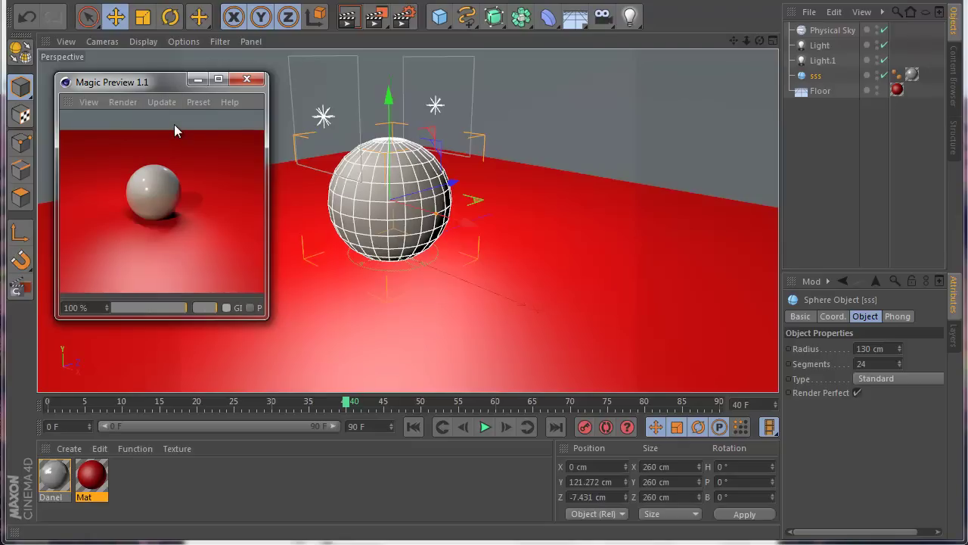
{"action": "left_click", "coordinate": [197, 103]}
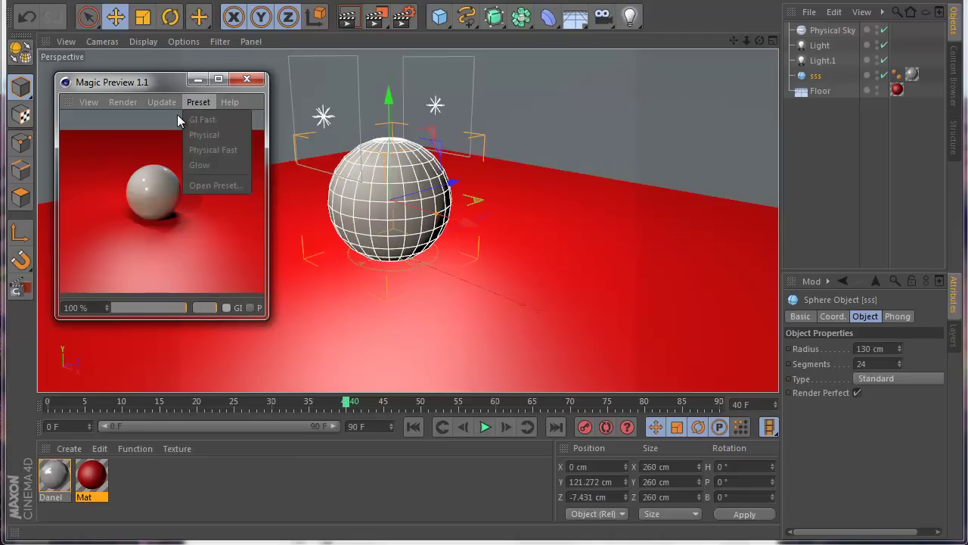
{"action": "left_click", "coordinate": [177, 115]}
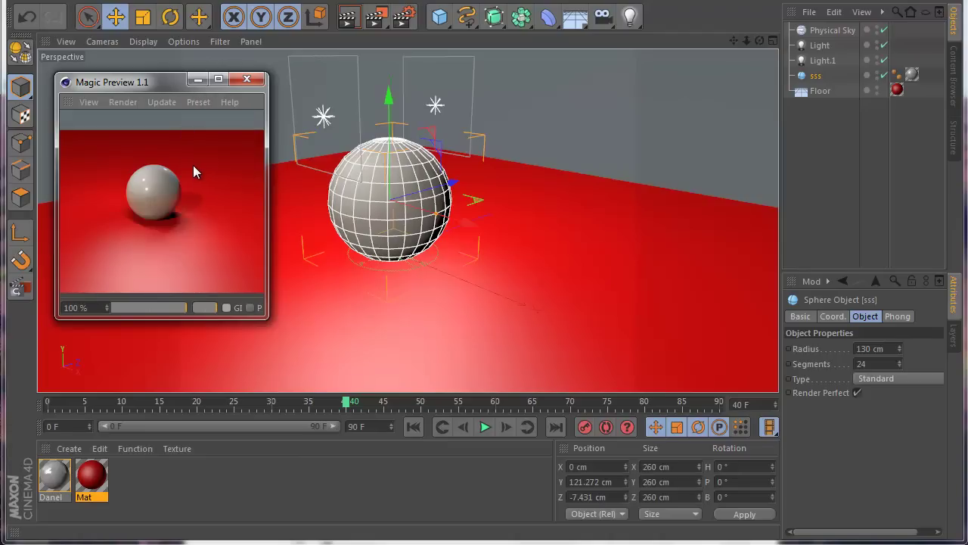
{"action": "left_click", "coordinate": [250, 307]}
{"action": "left_click", "coordinate": [203, 101]}
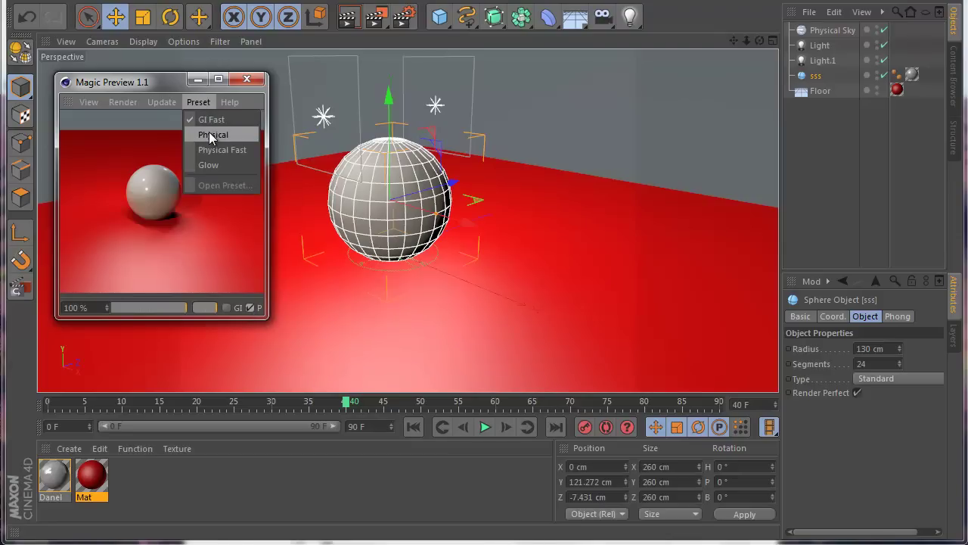
{"action": "left_click", "coordinate": [212, 135]}
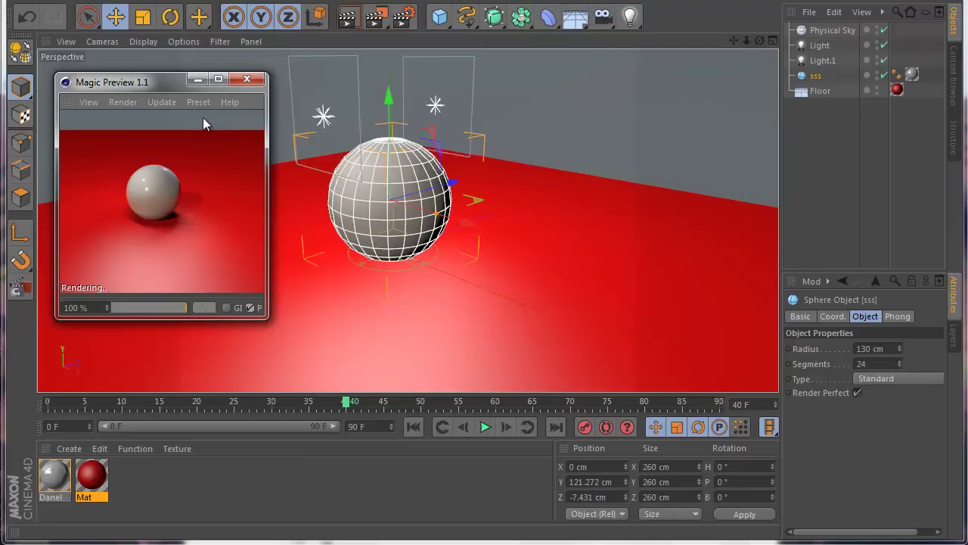
Try the Physical Fast preset and the Glow preset in the preview.
{"action": "left_click", "coordinate": [200, 101]}
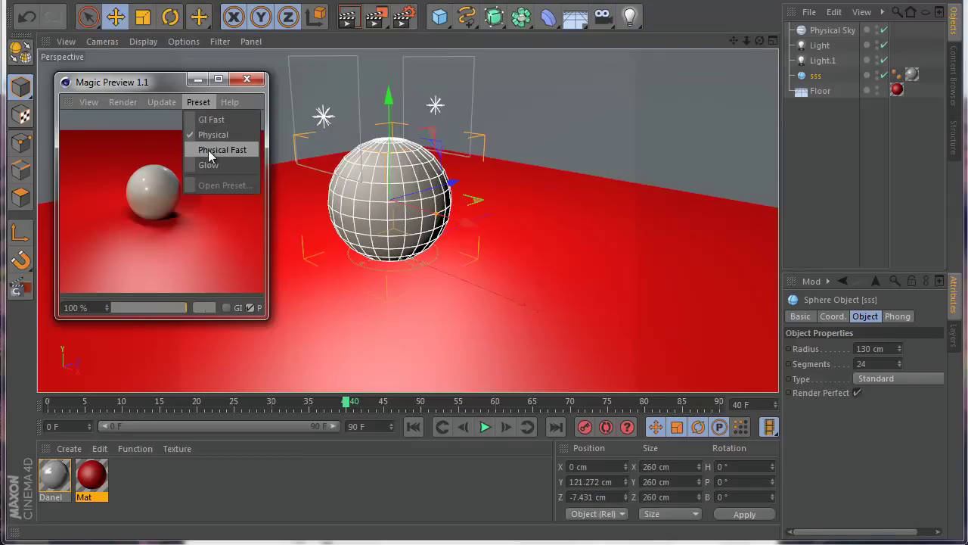
{"action": "left_click", "coordinate": [209, 151]}
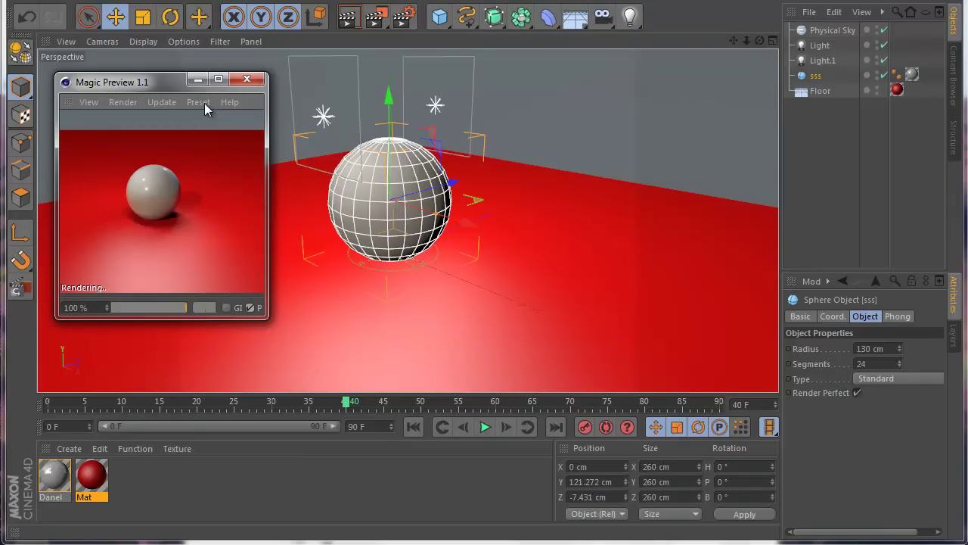
{"action": "left_click", "coordinate": [204, 103]}
{"action": "left_click", "coordinate": [208, 163]}
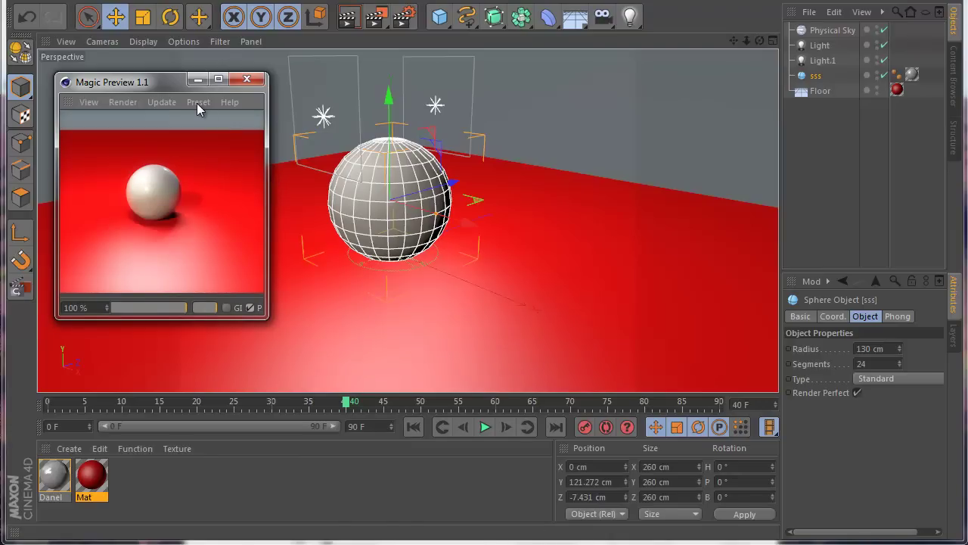
Open the render settings beside the preview, apply the Physical preset again, and look over the available effects before closing the settings.
{"action": "left_click", "coordinate": [405, 17]}
{"action": "left_click_drag", "start_coordinate": [149, 0], "coordinate": [426, 42]}
{"action": "left_click_drag", "start_coordinate": [281, 233], "coordinate": [345, 288]}
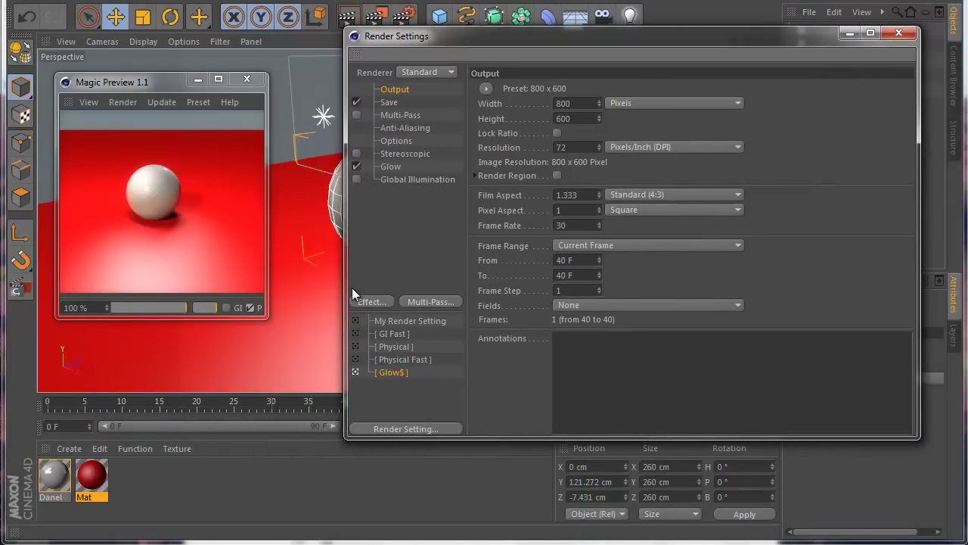
{"action": "left_click", "coordinate": [198, 102]}
{"action": "left_click", "coordinate": [204, 128]}
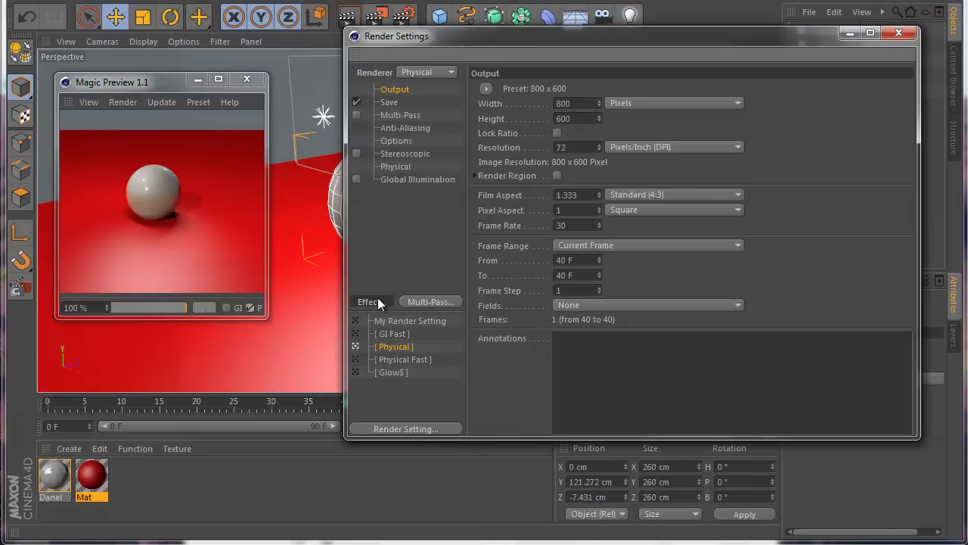
{"action": "left_click", "coordinate": [378, 300]}
{"action": "left_click", "coordinate": [427, 208]}
{"action": "left_click", "coordinate": [898, 34]}
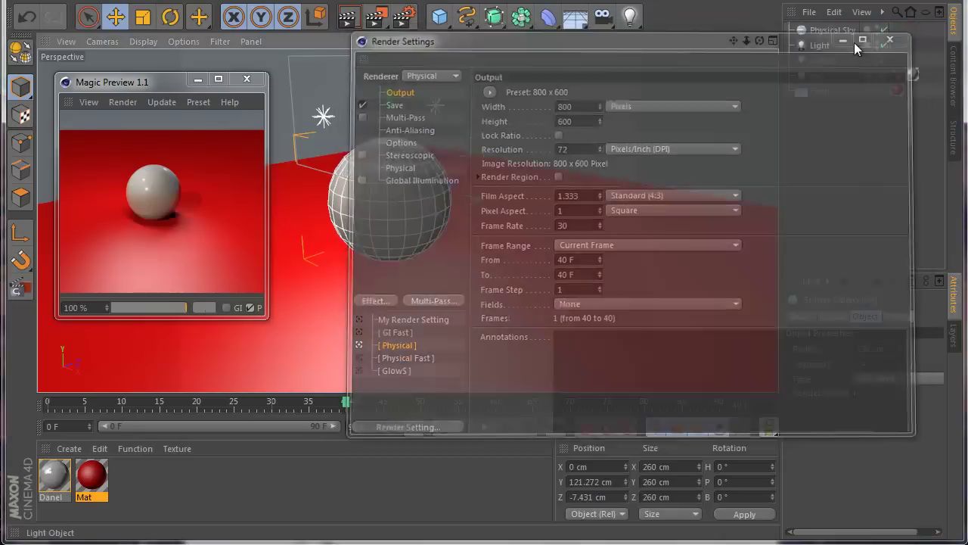
Disable the live preview and open the preset file for editing.
{"action": "left_click", "coordinate": [198, 101]}
{"action": "left_click", "coordinate": [205, 189]}
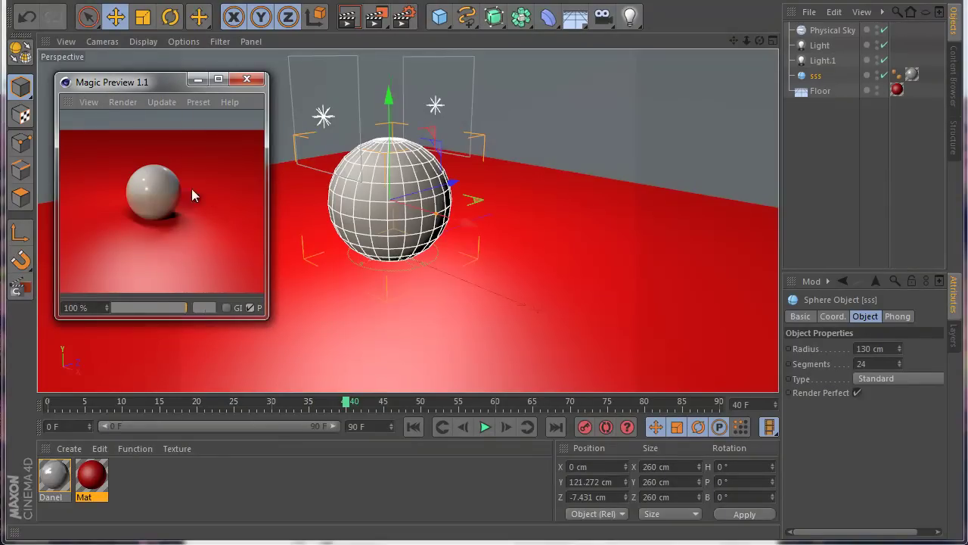
{"action": "left_click", "coordinate": [166, 189]}
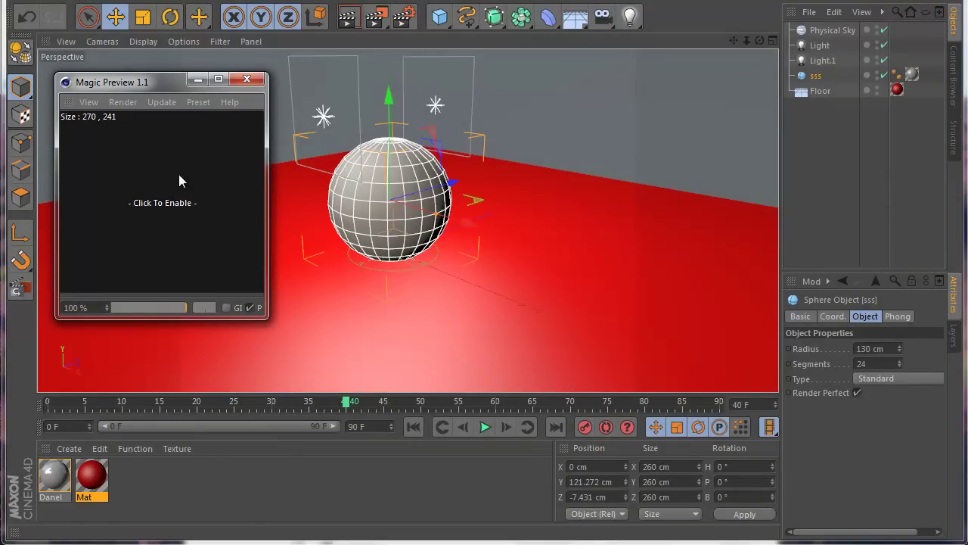
{"action": "left_click", "coordinate": [199, 102]}
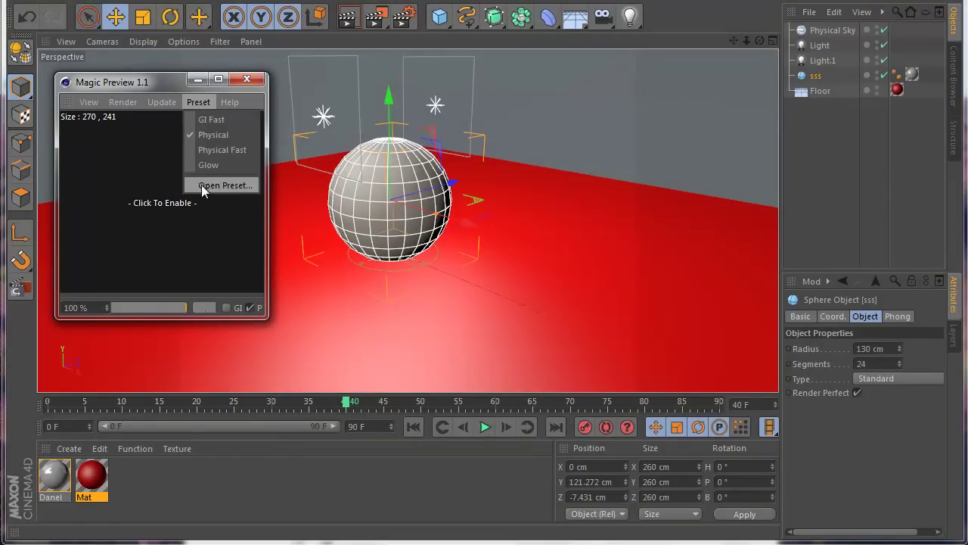
{"action": "left_click", "coordinate": [239, 186]}
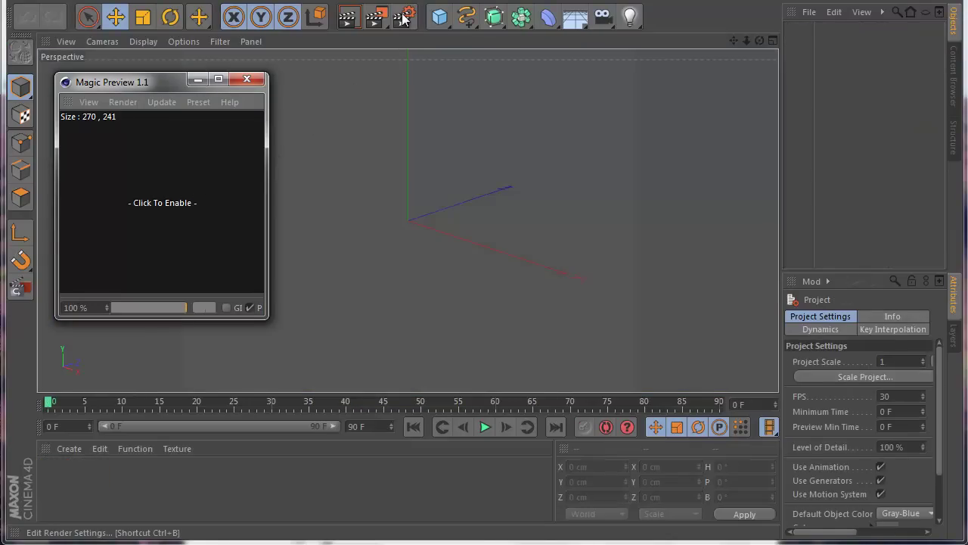
Open the preset file's render settings and add a new render setting to the list.
{"action": "left_click", "coordinate": [403, 18]}
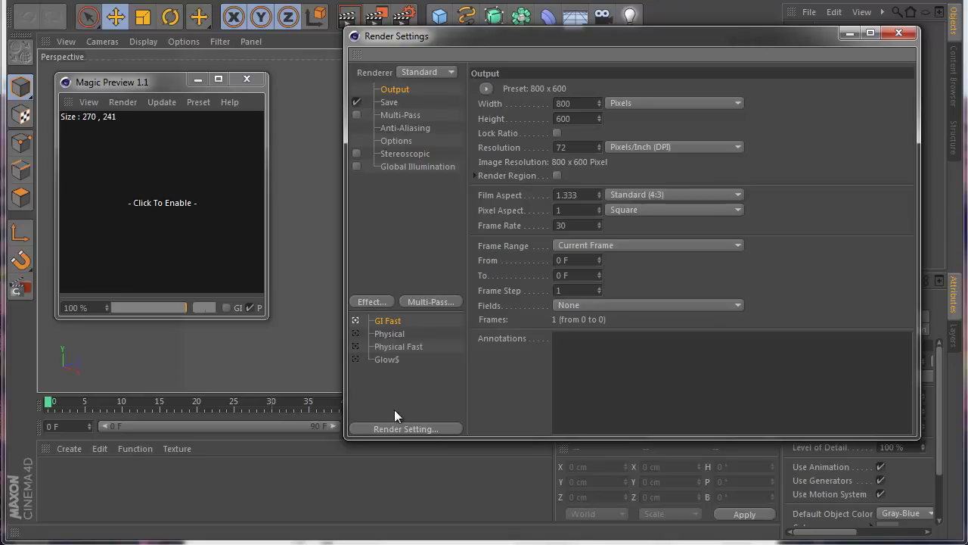
{"action": "right_click", "coordinate": [380, 378]}
{"action": "left_click", "coordinate": [407, 385]}
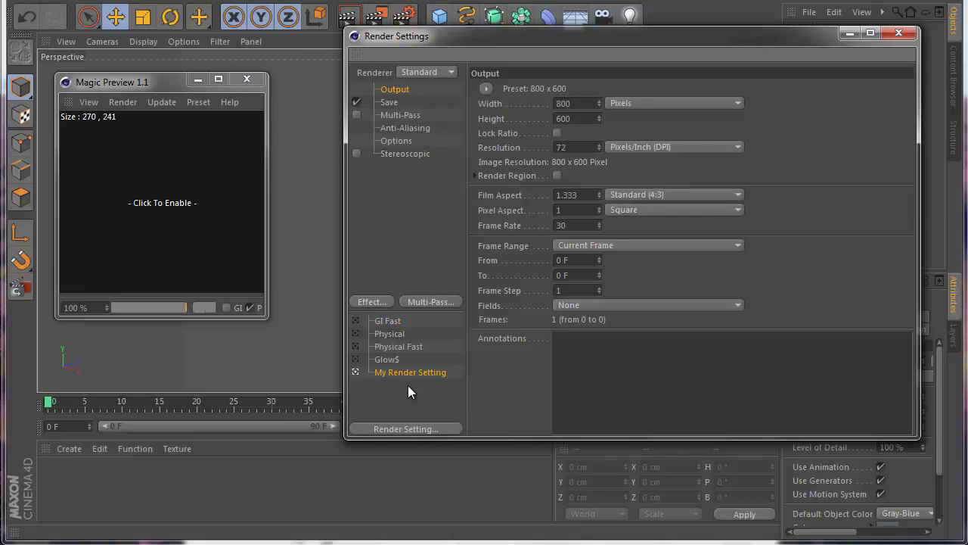
Rename the newly added render setting to Test.
{"action": "double_click", "coordinate": [396, 372]}
{"action": "key", "text": "BackSpace"}
{"action": "type", "text": "Test"}
{"action": "key", "text": "Return"}
Add the Ambient Occlusion and Glow effects to the Test render setting.
{"action": "left_click", "coordinate": [373, 301]}
{"action": "left_click", "coordinate": [458, 390]}
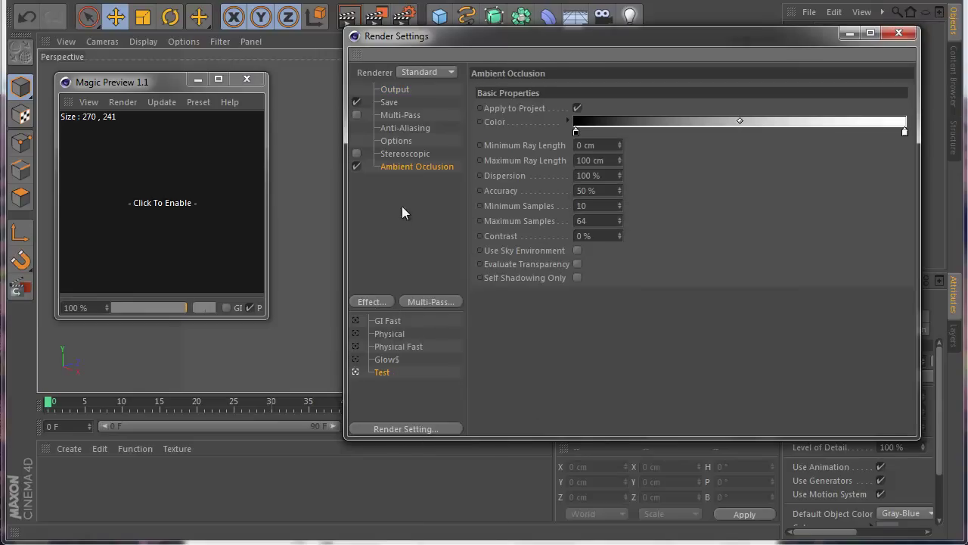
{"action": "left_click", "coordinate": [383, 305]}
{"action": "left_click", "coordinate": [447, 501]}
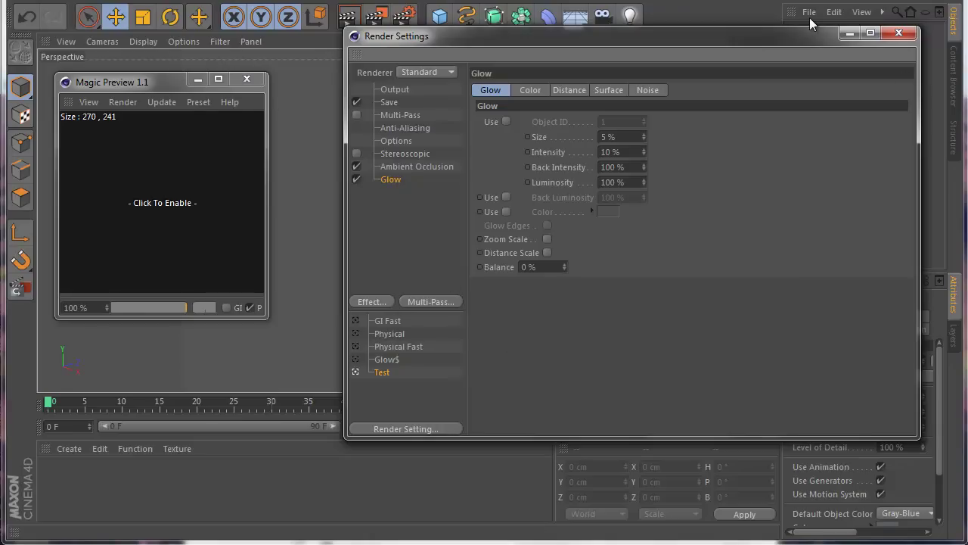
Check the effects in the Glow$ setting, and add another render setting named Test$.
{"action": "left_click", "coordinate": [397, 358]}
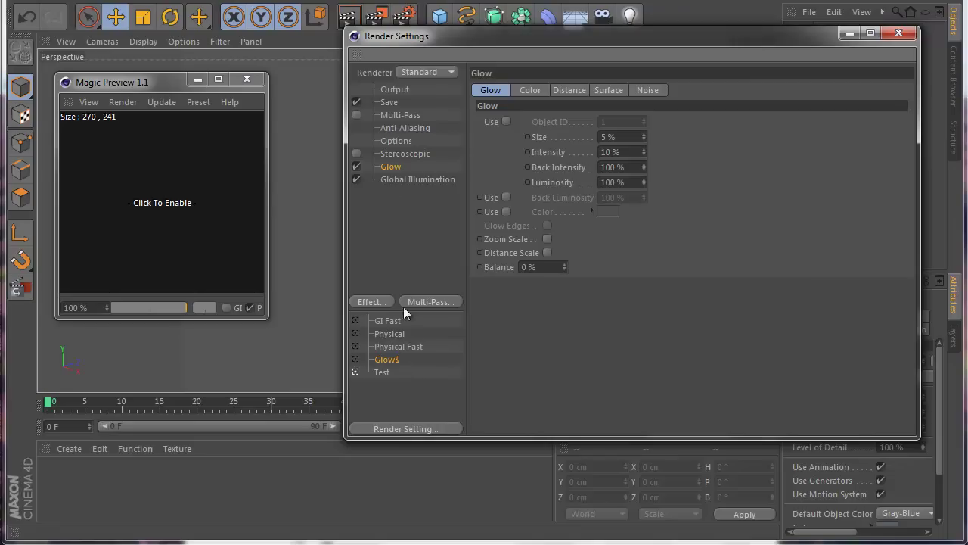
{"action": "right_click", "coordinate": [385, 392]}
{"action": "left_click", "coordinate": [394, 400]}
{"action": "double_click", "coordinate": [397, 385]}
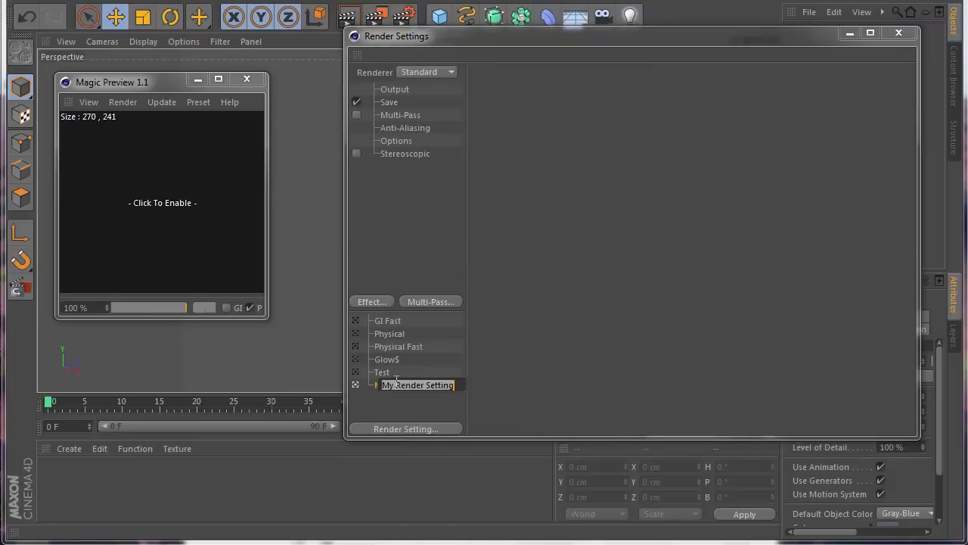
{"action": "type", "text": "Test"}
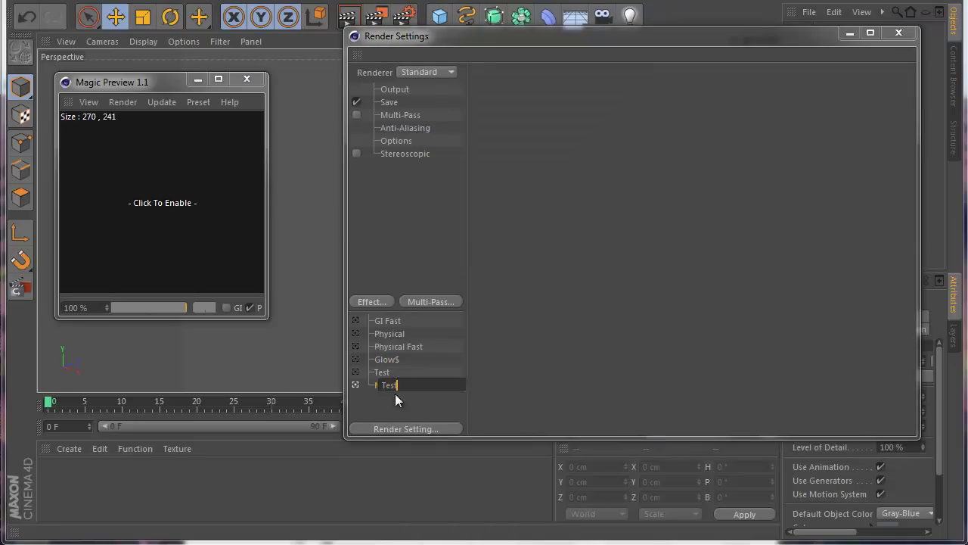
{"action": "type", "text": "$"}
{"action": "key", "text": "Return"}
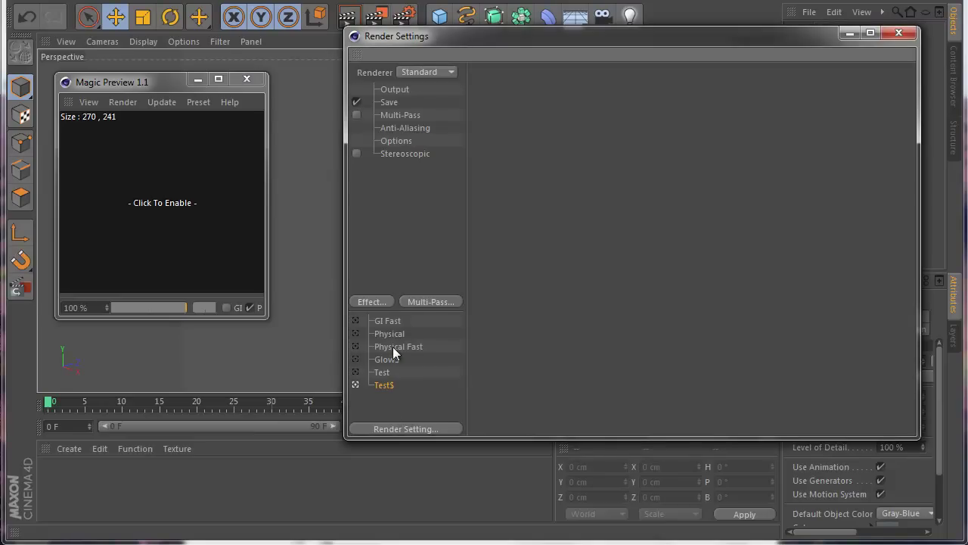
Add the Glow effect to the Test$ render setting and close the render settings.
{"action": "left_click", "coordinate": [381, 301]}
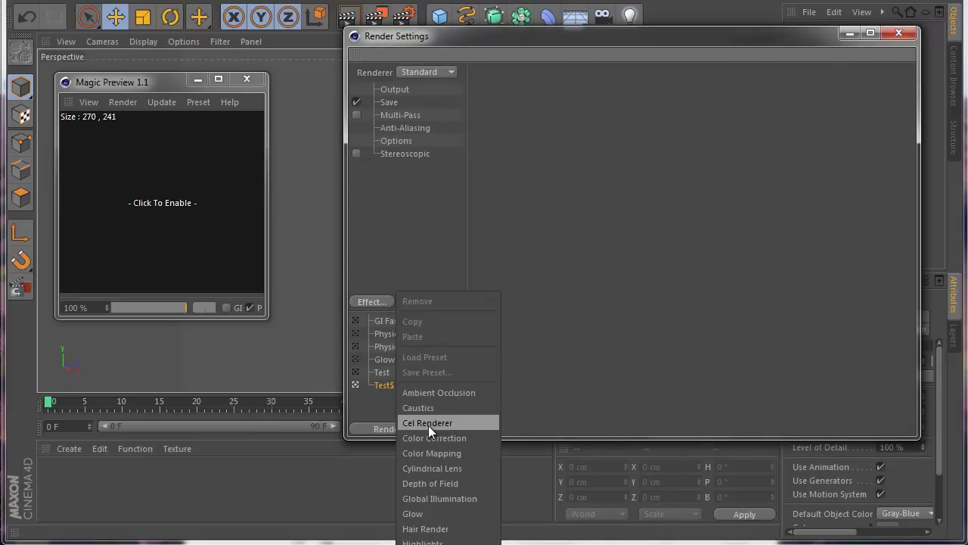
{"action": "left_click", "coordinate": [435, 513]}
{"action": "left_click", "coordinate": [372, 301]}
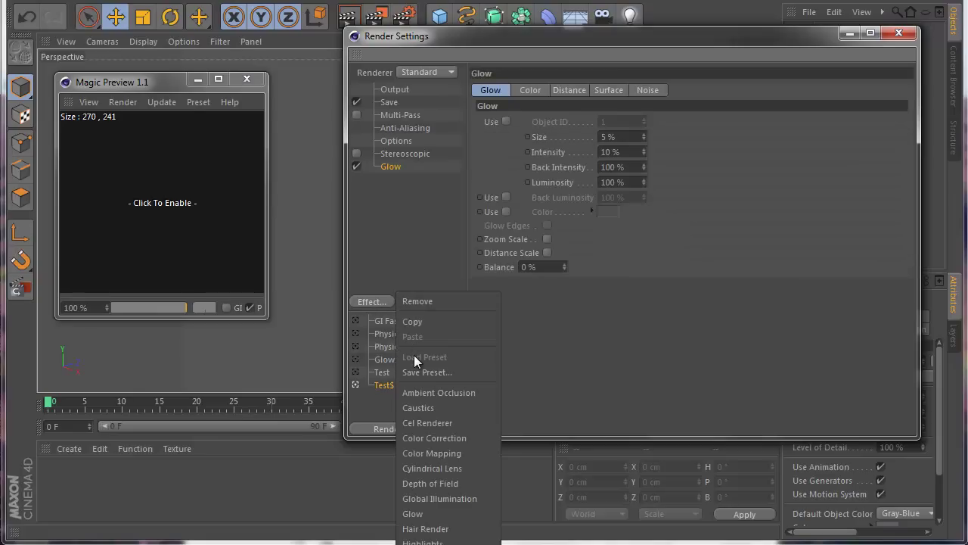
{"action": "left_click", "coordinate": [564, 358]}
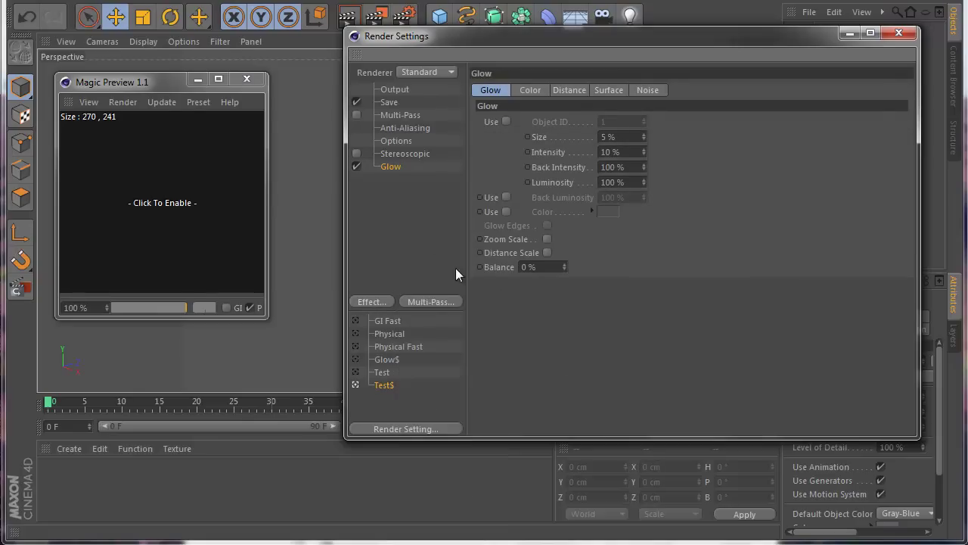
{"action": "left_click", "coordinate": [898, 33]}
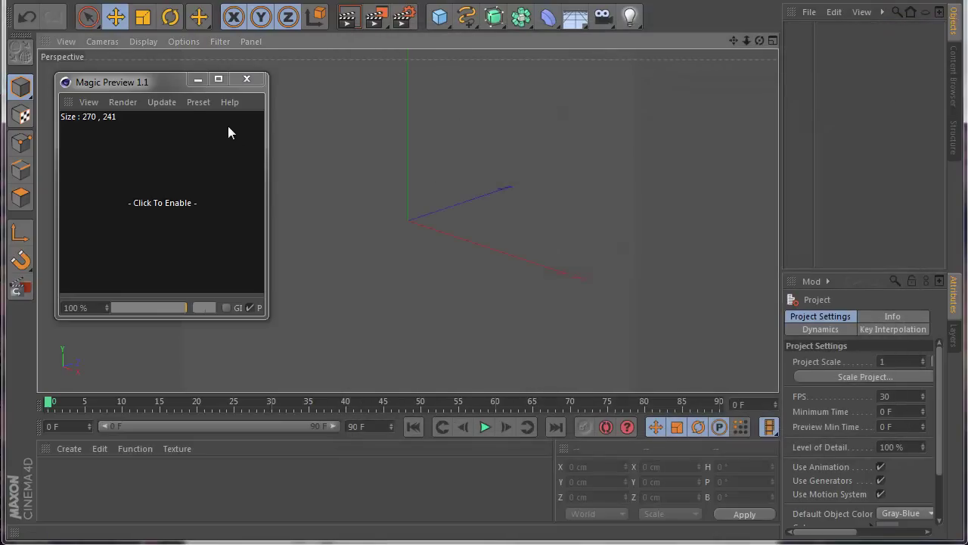
Save the preset file and close it to return to the sphere scene.
{"action": "left_click", "coordinate": [27, 2]}
{"action": "left_click", "coordinate": [51, 115]}
{"action": "left_click", "coordinate": [27, 3]}
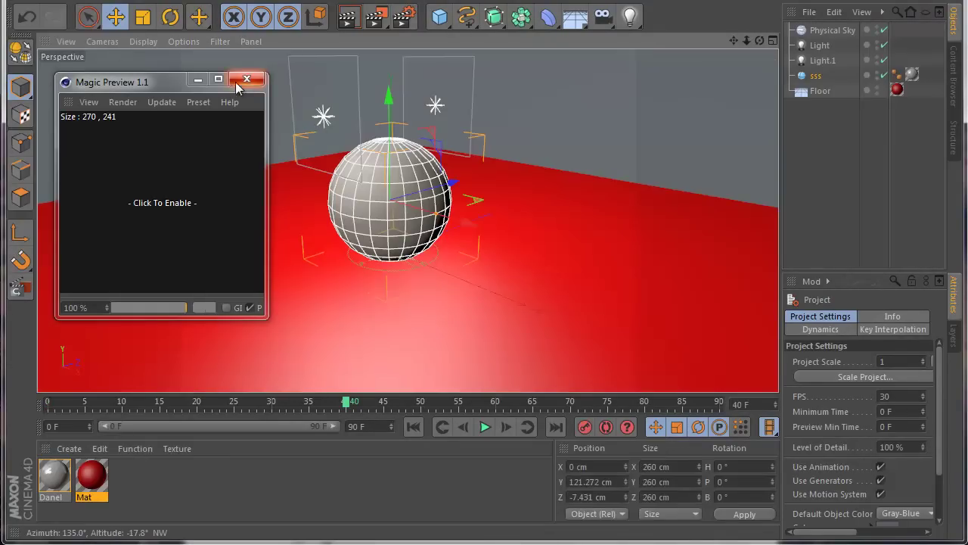
Restart the Magic Preview plugin and check its preset list for the two new Test entries.
{"action": "left_click", "coordinate": [247, 79]}
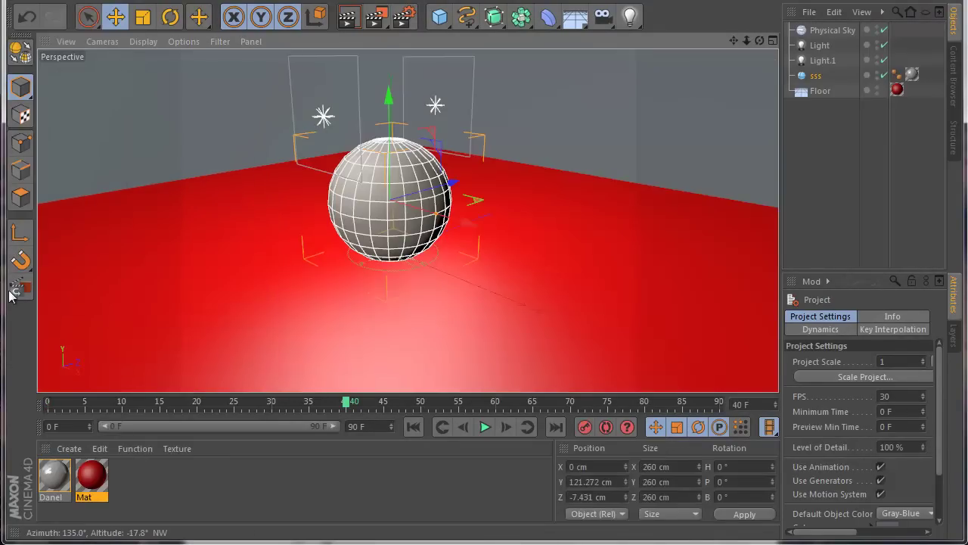
{"action": "left_click", "coordinate": [19, 286]}
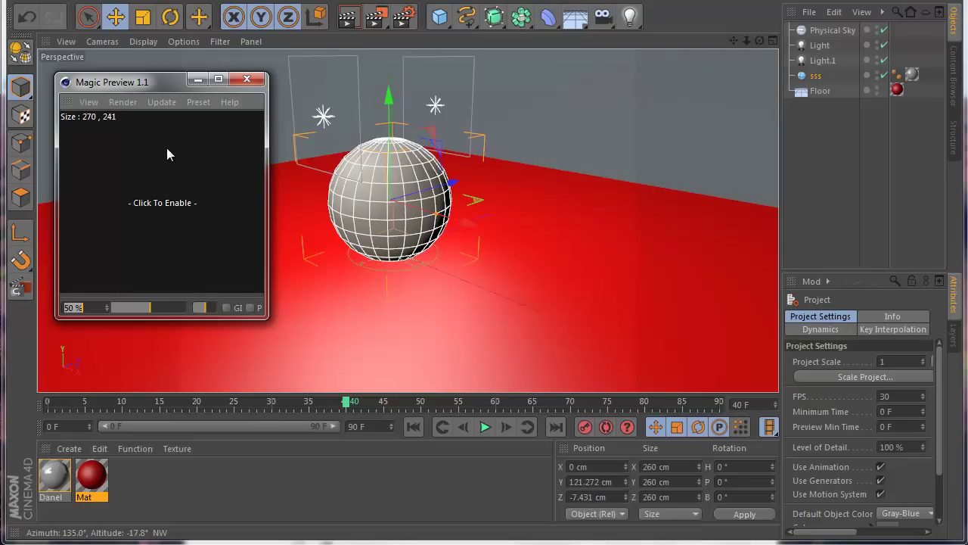
{"action": "left_click", "coordinate": [190, 101]}
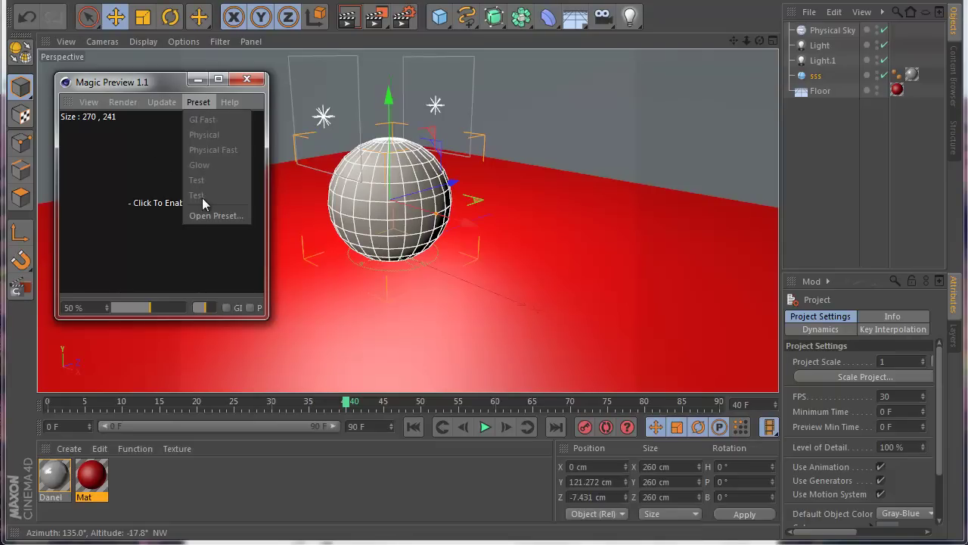
{"action": "left_click", "coordinate": [165, 204]}
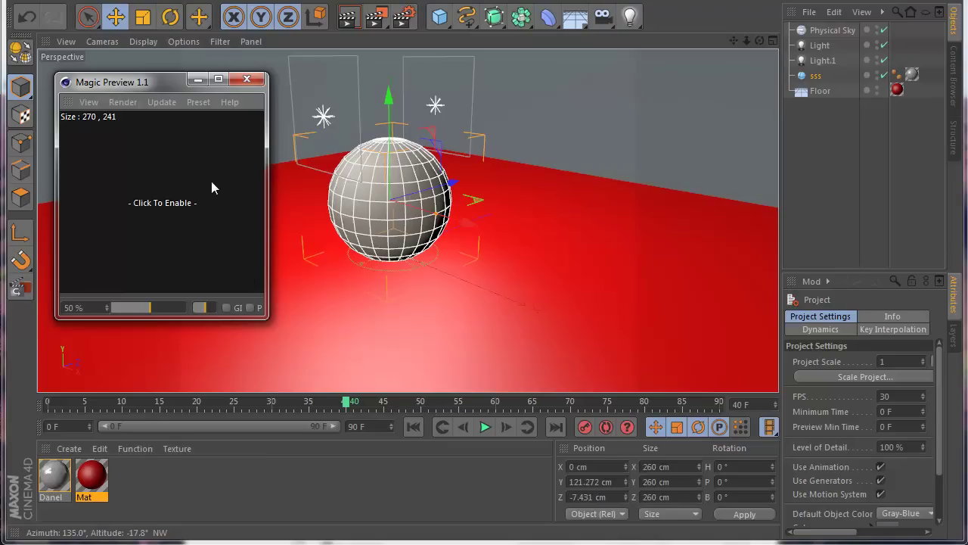
{"action": "left_click", "coordinate": [199, 103]}
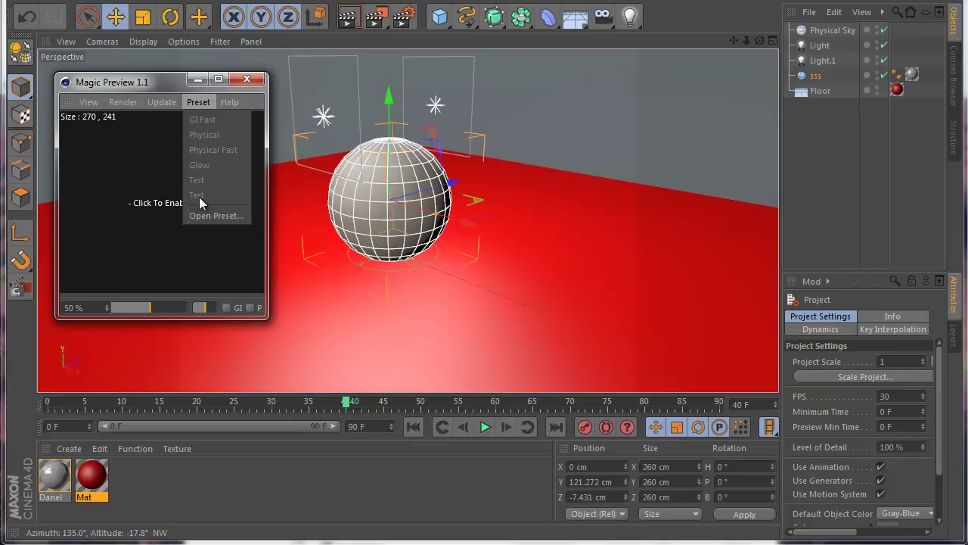
{"action": "left_click", "coordinate": [163, 247]}
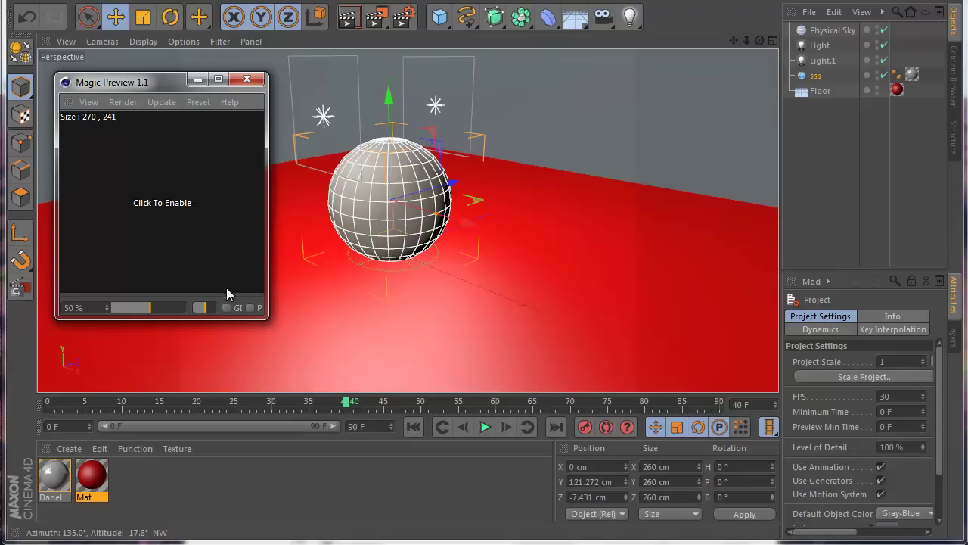
Enable the live preview, turn on the P option and apply the first Test preset.
{"action": "left_click", "coordinate": [193, 194]}
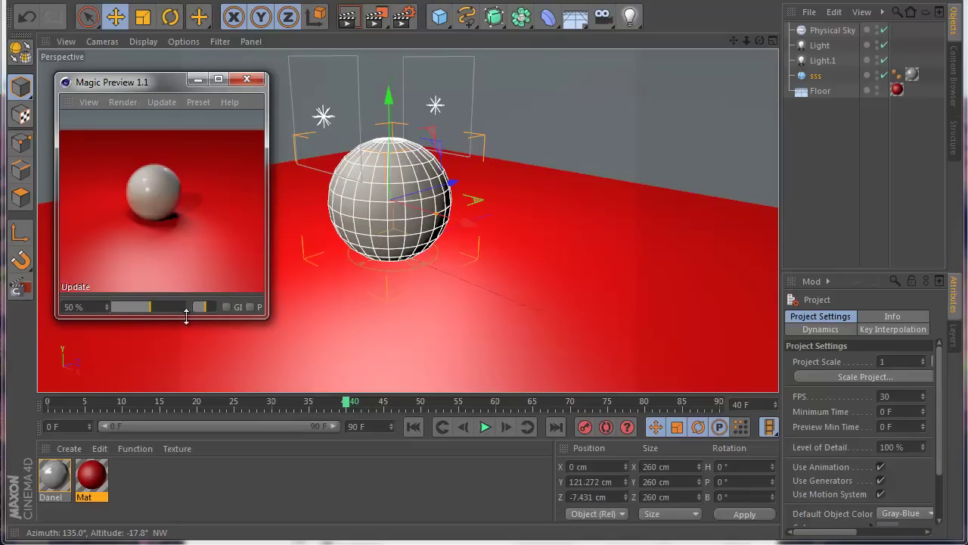
{"action": "left_click", "coordinate": [251, 307]}
{"action": "left_click", "coordinate": [202, 102]}
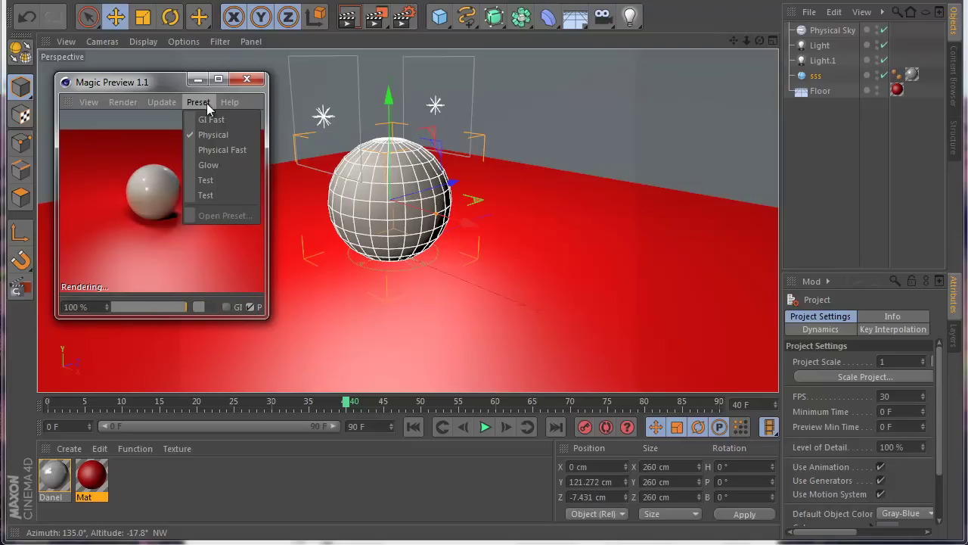
{"action": "left_click", "coordinate": [220, 180]}
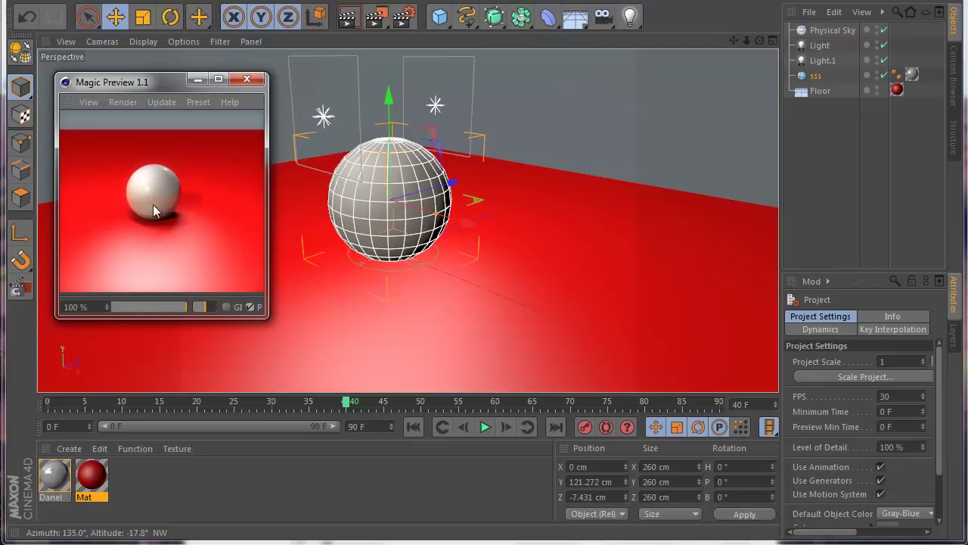
Open the render settings, apply the second Test preset, and compare its effects with My Render Setting before closing the settings.
{"action": "left_click", "coordinate": [405, 16]}
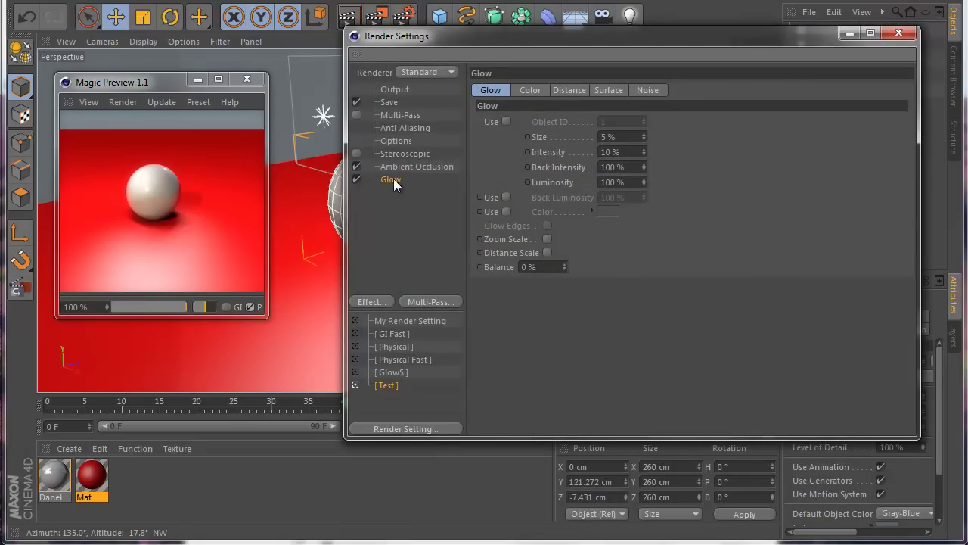
{"action": "left_click", "coordinate": [199, 106]}
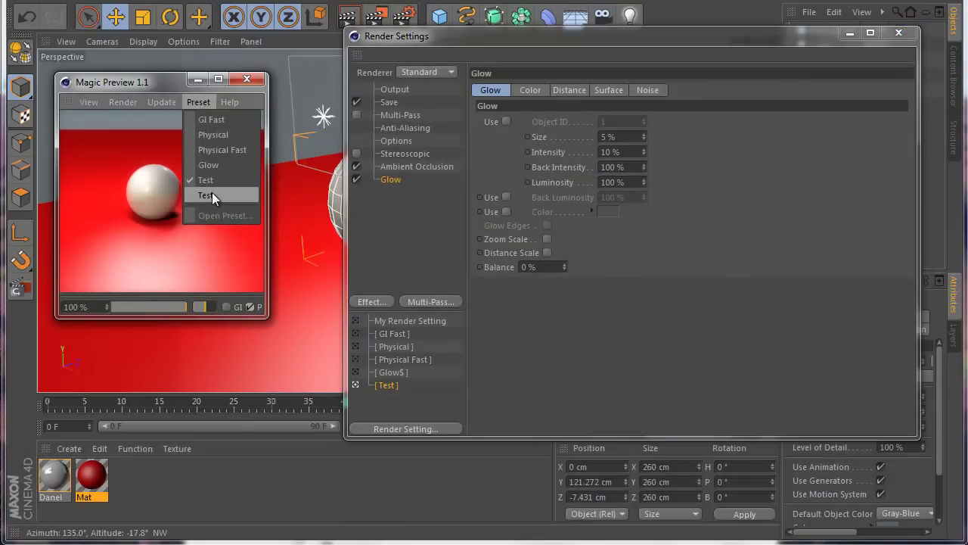
{"action": "left_click", "coordinate": [212, 192]}
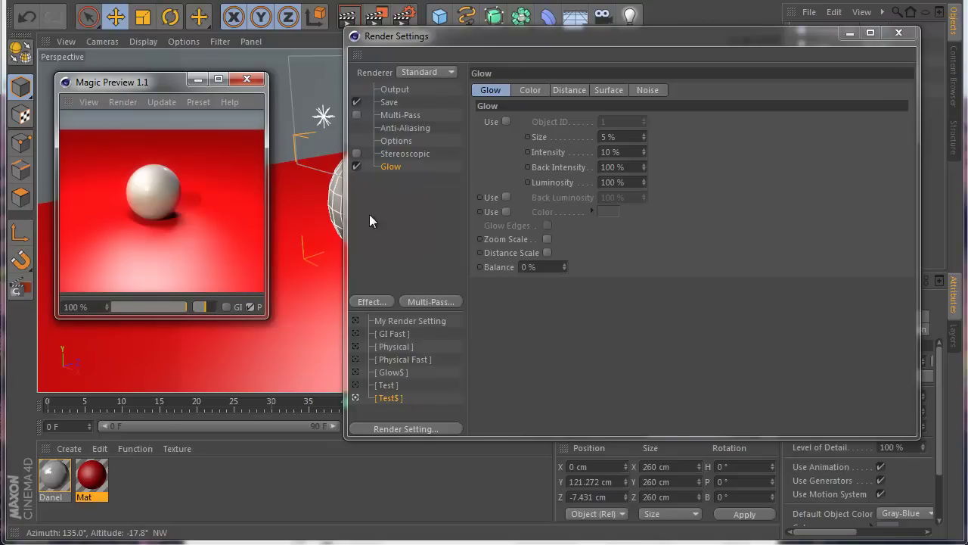
{"action": "left_click", "coordinate": [386, 321]}
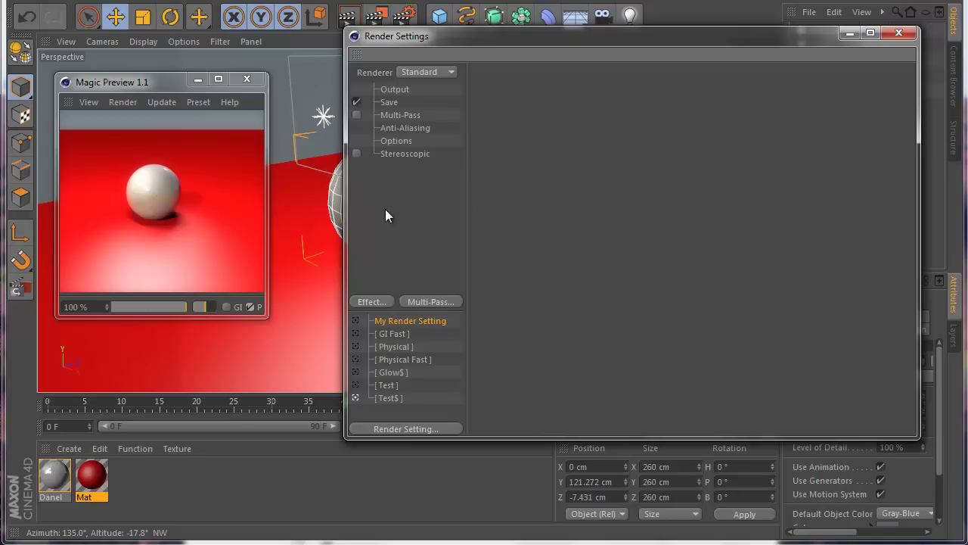
{"action": "left_click", "coordinate": [398, 402]}
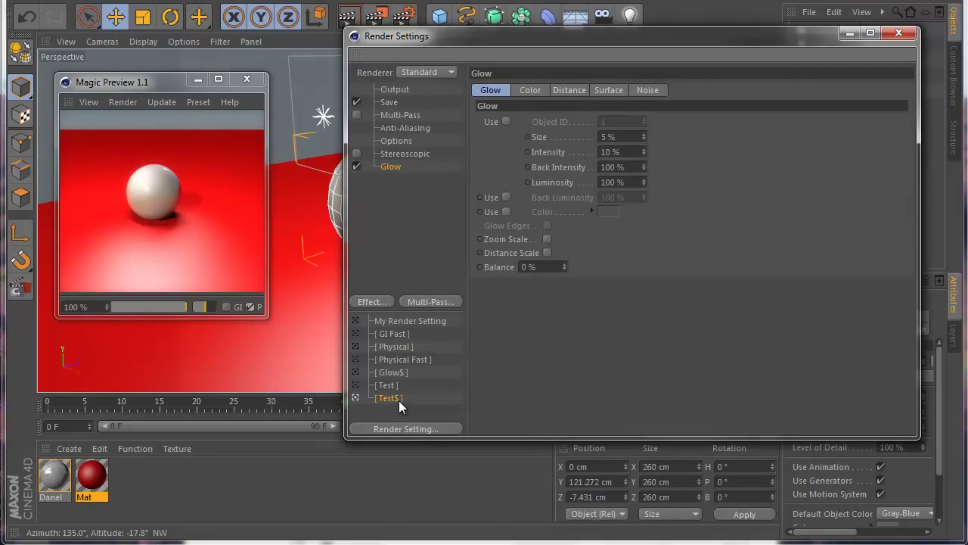
{"action": "left_click", "coordinate": [900, 33]}
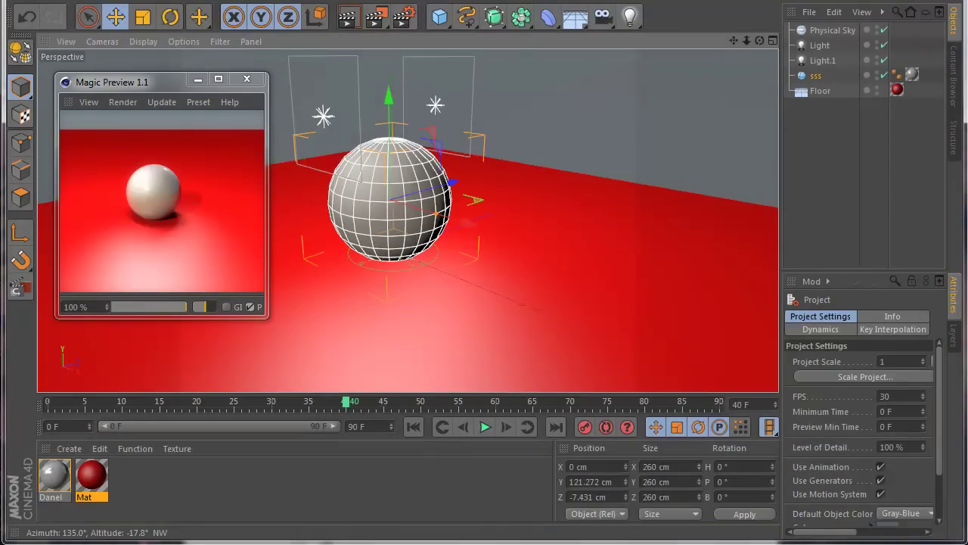
Switch to the GI (Ring).c4d document and reframe the perspective view so the whole ring of spheres fits in the preview.
{"action": "left_click", "coordinate": [496, 2]}
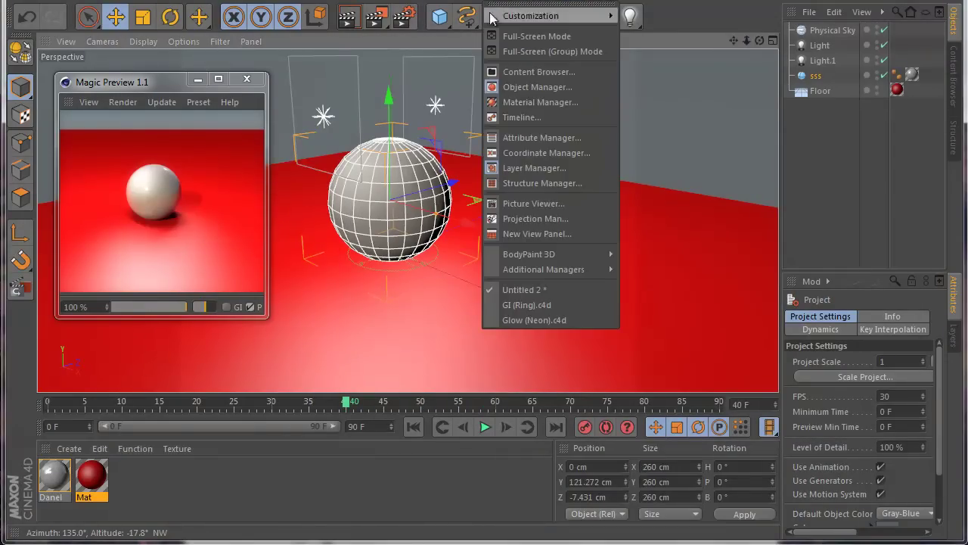
{"action": "left_click", "coordinate": [530, 307]}
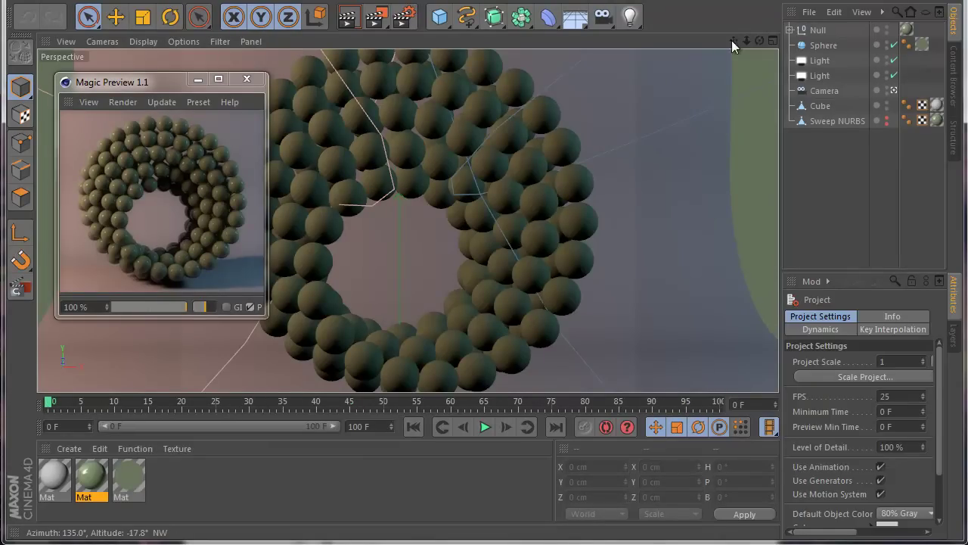
{"action": "left_click_drag", "start_coordinate": [733, 41], "coordinate": [736, 41]}
{"action": "right_click_drag", "start_coordinate": [737, 41], "coordinate": [485, 333]}
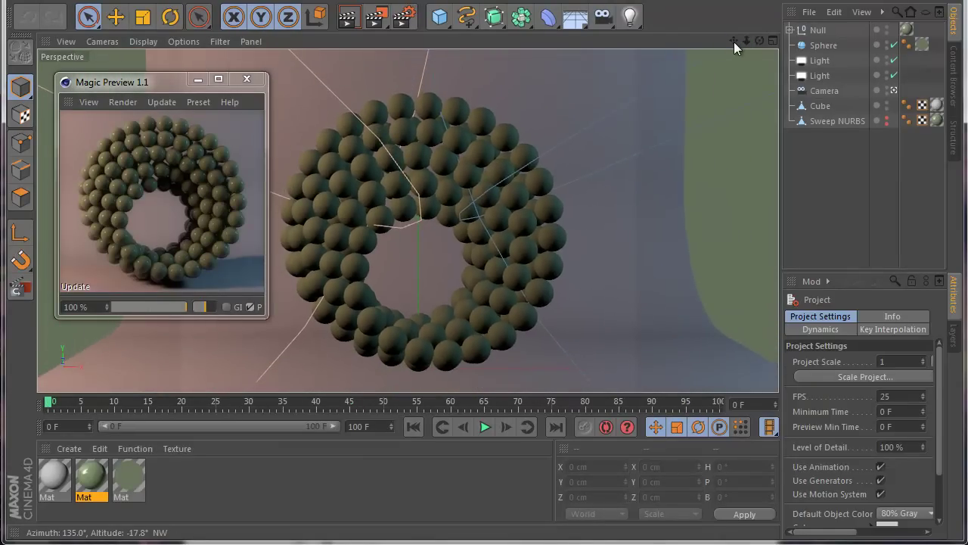
{"action": "left_click_drag", "start_coordinate": [735, 42], "coordinate": [484, 334]}
{"action": "mouse_move", "coordinate": [733, 40]}
{"action": "left_mouse_down"}
{"action": "mouse_move", "coordinate": [709, 40]}
{"action": "mouse_move", "coordinate": [746, 40]}
{"action": "left_mouse_up"}
{"action": "left_click_drag", "start_coordinate": [485, 338], "coordinate": [485, 334]}
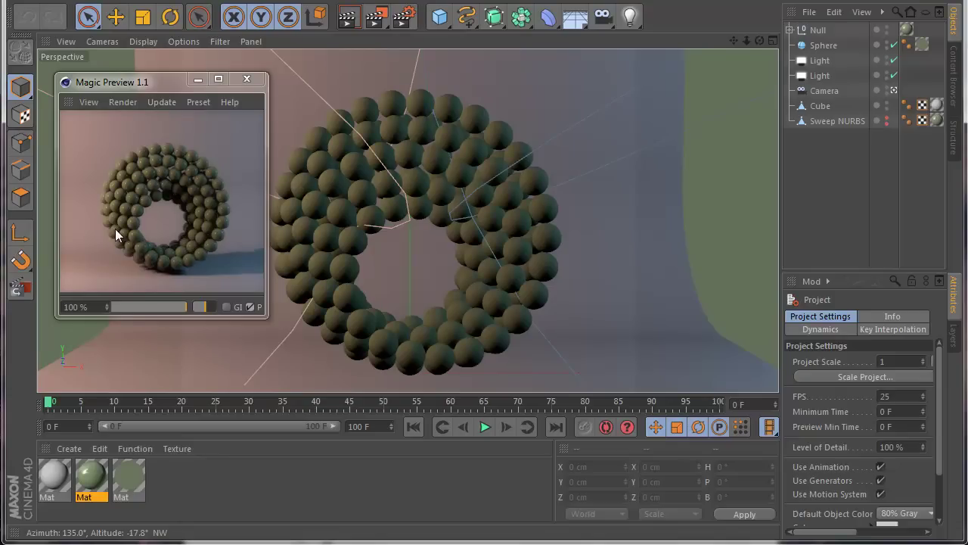
{"action": "left_click", "coordinate": [161, 181]}
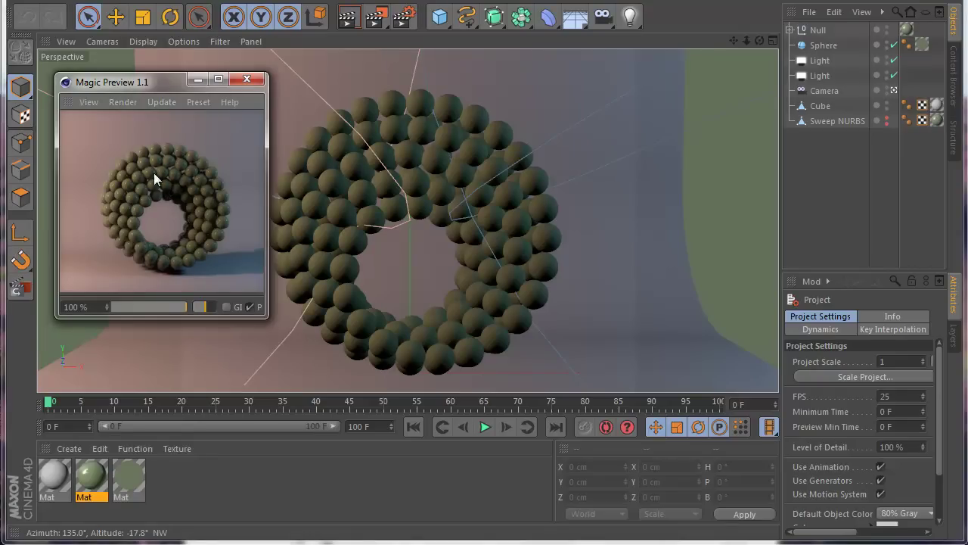
Change the ring's green material color to blue (R 0, G 89, B 255).
{"action": "double_click", "coordinate": [100, 477]}
{"action": "left_click_drag", "start_coordinate": [329, 66], "coordinate": [394, 112]}
{"action": "left_click", "coordinate": [463, 167]}
{"action": "left_click", "coordinate": [514, 117]}
{"action": "left_click_drag", "start_coordinate": [452, 165], "coordinate": [502, 117]}
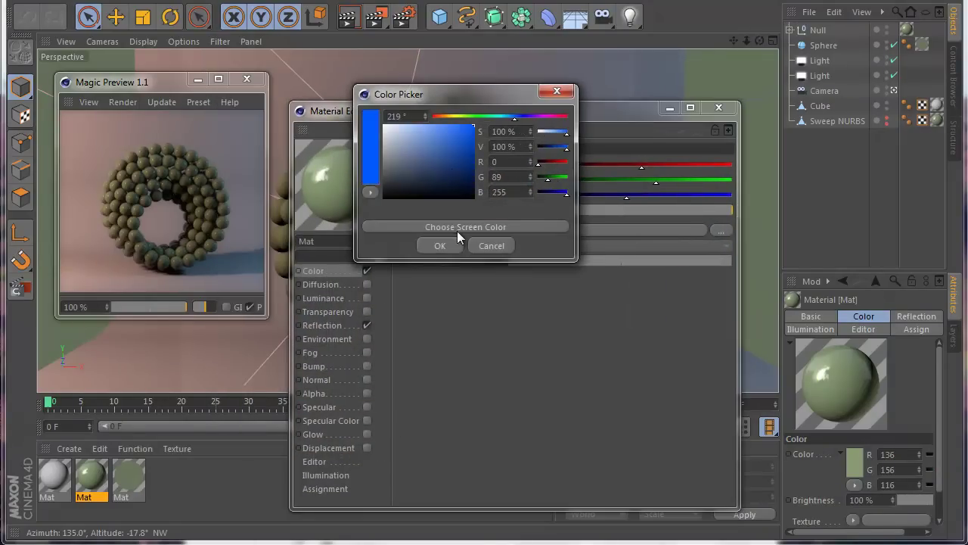
{"action": "left_click", "coordinate": [441, 244]}
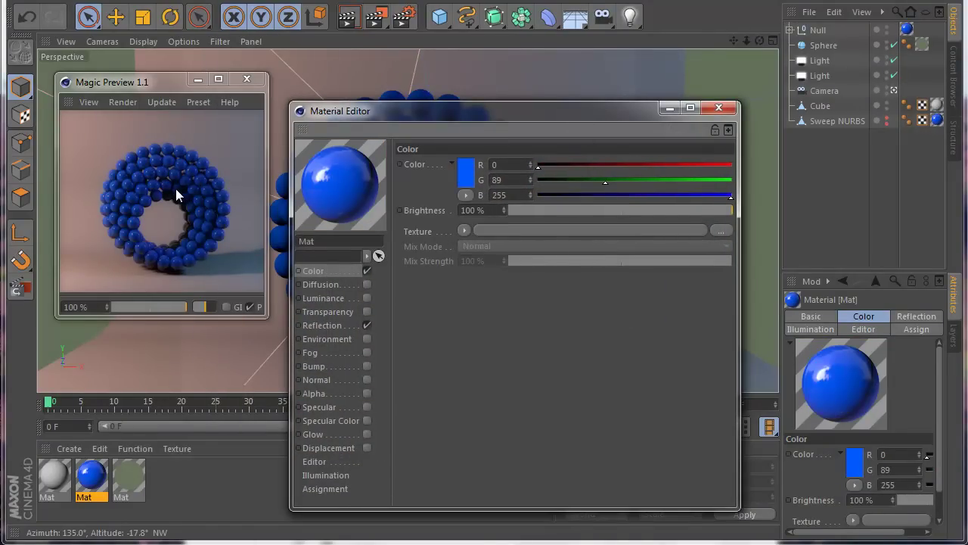
Change the ring material's color to red (R 255, G 0, B 0) and minimize the material editor.
{"action": "left_click", "coordinate": [463, 170]}
{"action": "left_click_drag", "start_coordinate": [443, 115], "coordinate": [424, 118]}
{"action": "left_click", "coordinate": [433, 247]}
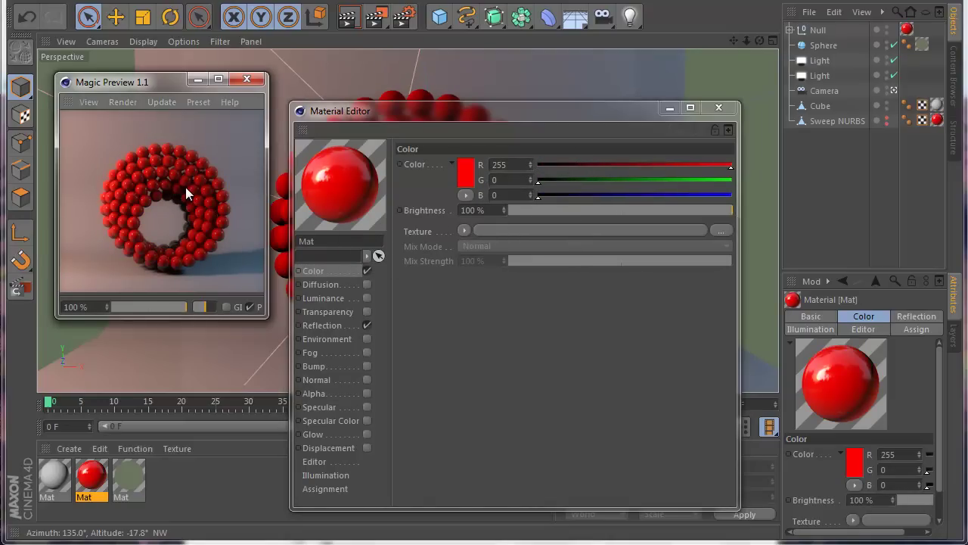
{"action": "left_click", "coordinate": [670, 108]}
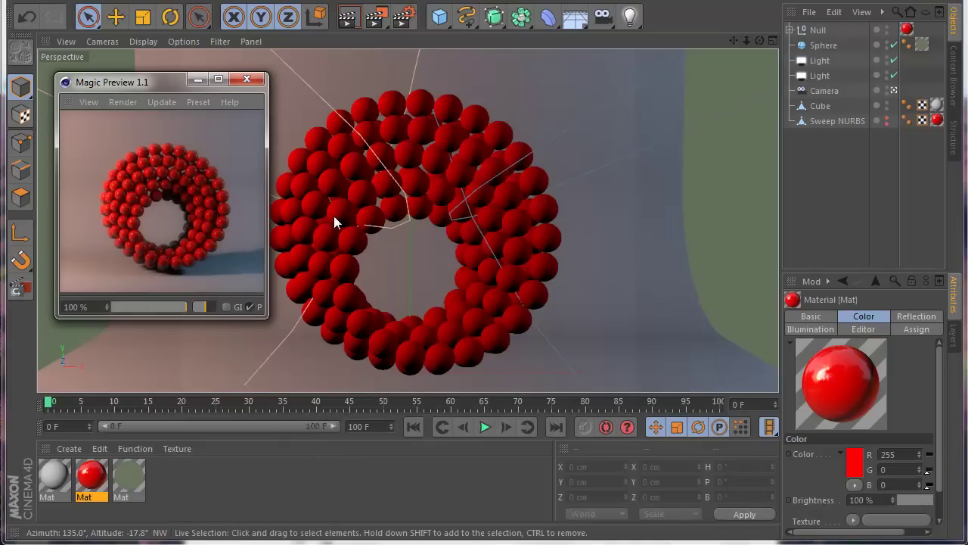
Compare the stored green, blue and red ring snapshots by switching repeatedly between them in the preview.
{"action": "left_click", "coordinate": [258, 128]}
{"action": "left_click", "coordinate": [258, 142]}
{"action": "left_click", "coordinate": [258, 130]}
{"action": "left_click", "coordinate": [257, 119]}
{"action": "left_click", "coordinate": [259, 128]}
{"action": "left_click", "coordinate": [259, 140]}
{"action": "left_click", "coordinate": [259, 131]}
{"action": "left_click", "coordinate": [257, 120]}
{"action": "left_click", "coordinate": [257, 128]}
{"action": "left_click", "coordinate": [258, 140]}
{"action": "left_click", "coordinate": [258, 130]}
{"action": "left_click", "coordinate": [258, 120]}
{"action": "left_click", "coordinate": [259, 140]}
{"action": "left_click", "coordinate": [258, 130]}
{"action": "left_click", "coordinate": [259, 140]}
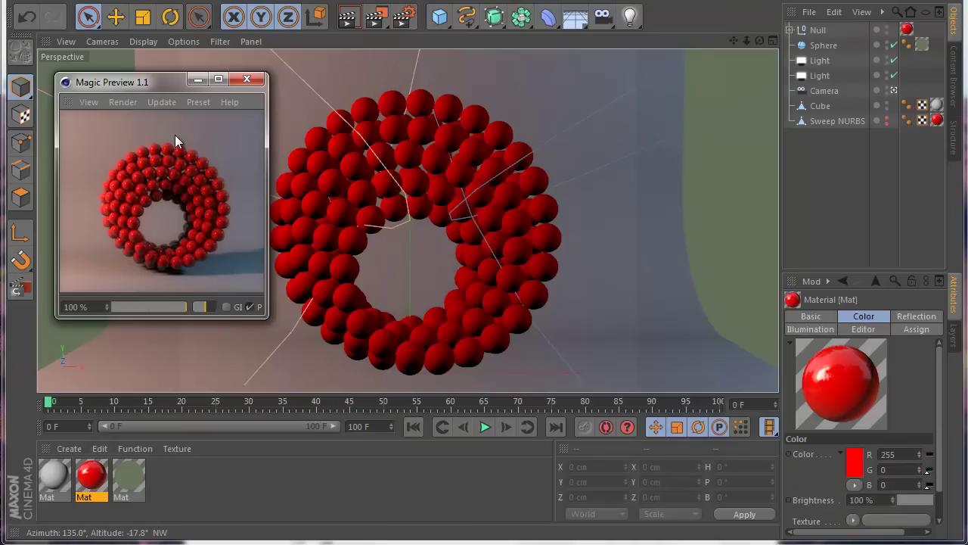
{"action": "left_click", "coordinate": [258, 120]}
{"action": "left_click", "coordinate": [258, 140]}
{"action": "left_click", "coordinate": [259, 130]}
{"action": "left_click", "coordinate": [258, 120]}
{"action": "left_click", "coordinate": [258, 140]}
Set the preview's view option to Msec and compare the three stored ring snapshots again.
{"action": "left_click", "coordinate": [87, 102]}
{"action": "left_click", "coordinate": [96, 131]}
{"action": "left_click", "coordinate": [258, 119]}
{"action": "left_click", "coordinate": [258, 130]}
{"action": "left_click", "coordinate": [258, 140]}
{"action": "left_click", "coordinate": [258, 120]}
{"action": "left_click", "coordinate": [258, 130]}
{"action": "left_click", "coordinate": [258, 130]}
{"action": "left_click", "coordinate": [258, 119]}
{"action": "left_click", "coordinate": [259, 131]}
{"action": "left_click", "coordinate": [258, 119]}
{"action": "left_click", "coordinate": [257, 142]}
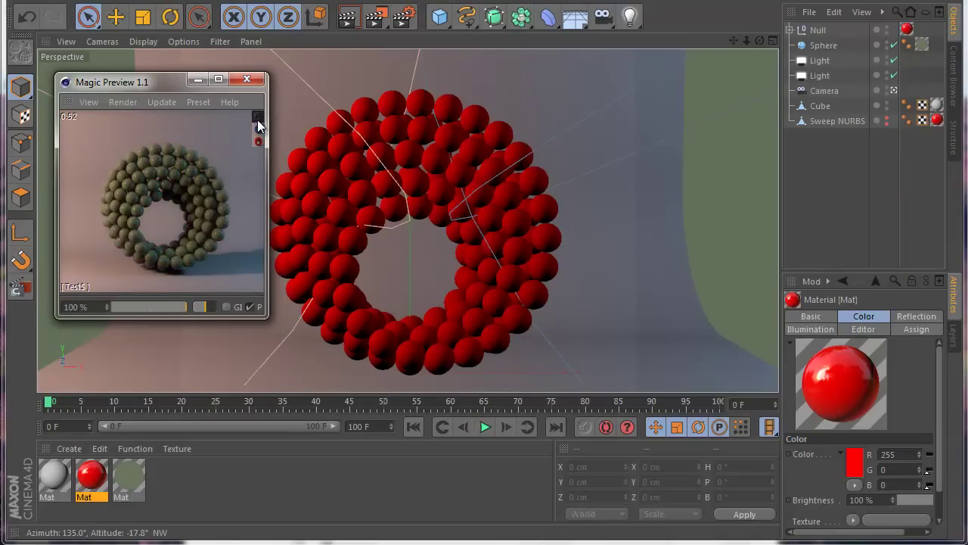
Apply the Physical preset to the ring preview, store a snapshot of it and compare it with the earlier ones.
{"action": "left_click", "coordinate": [198, 102]}
{"action": "left_click", "coordinate": [209, 170]}
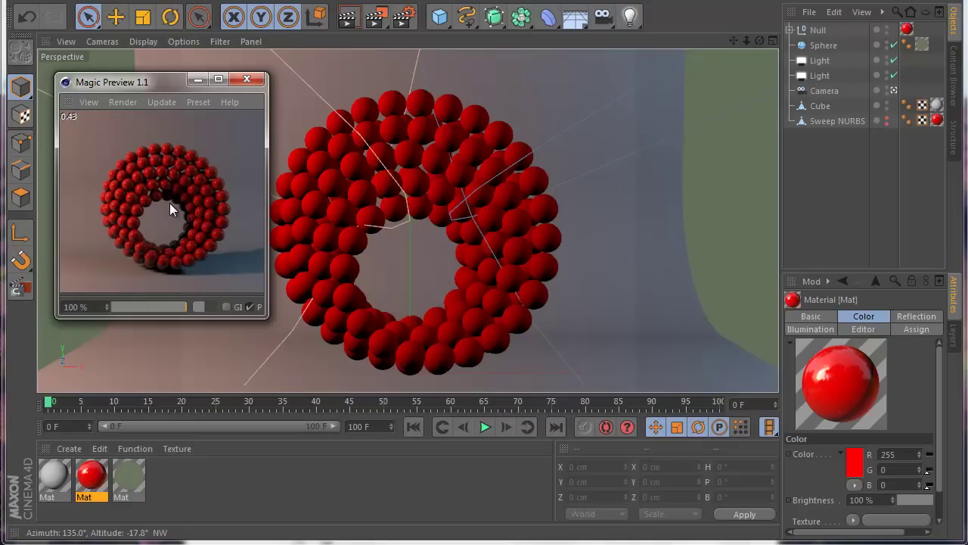
{"action": "mouse_move", "coordinate": [264, 153]}
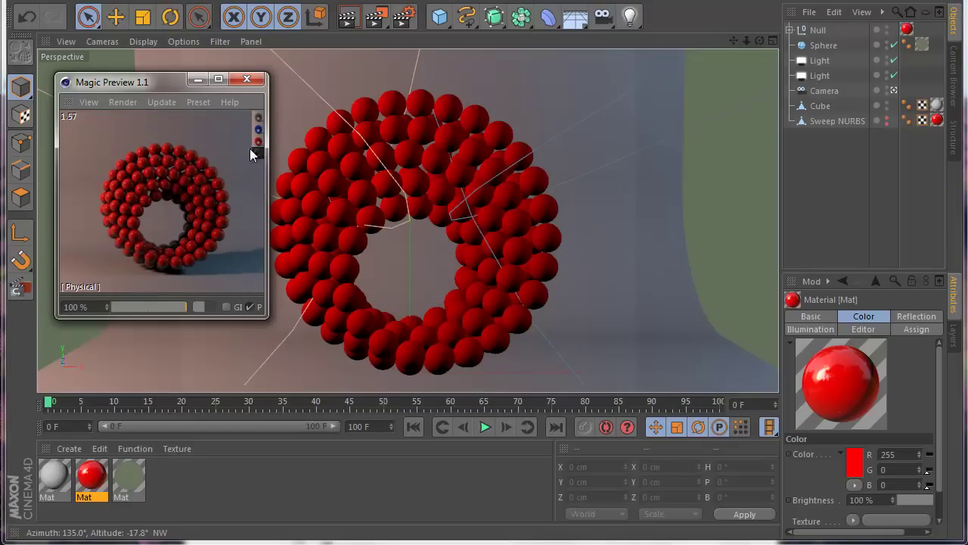
{"action": "mouse_move", "coordinate": [259, 131]}
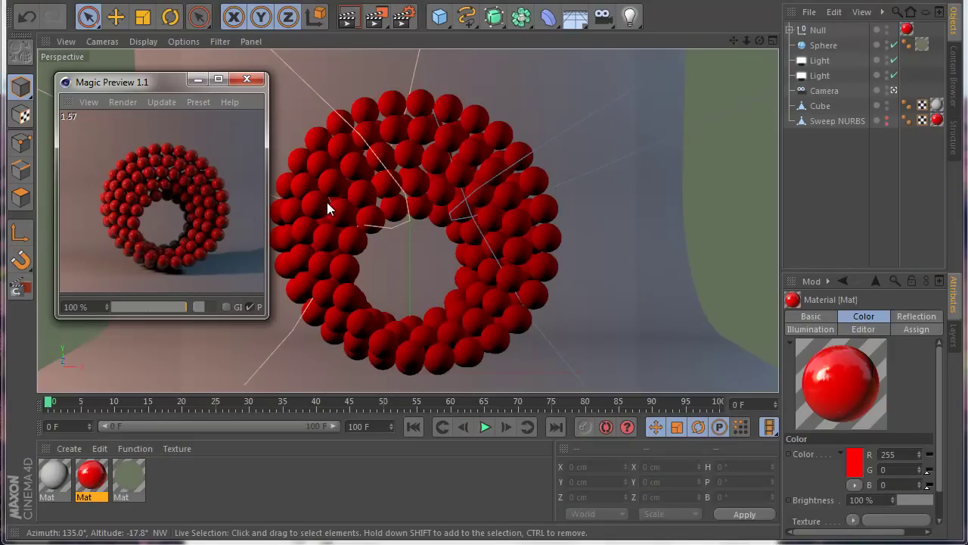
Apply the Glow preset to the preview and store snapshots of the ring at different zoom levels.
{"action": "scroll", "coordinate": [327, 202], "scroll_direction": "up", "scroll_amount": 3}
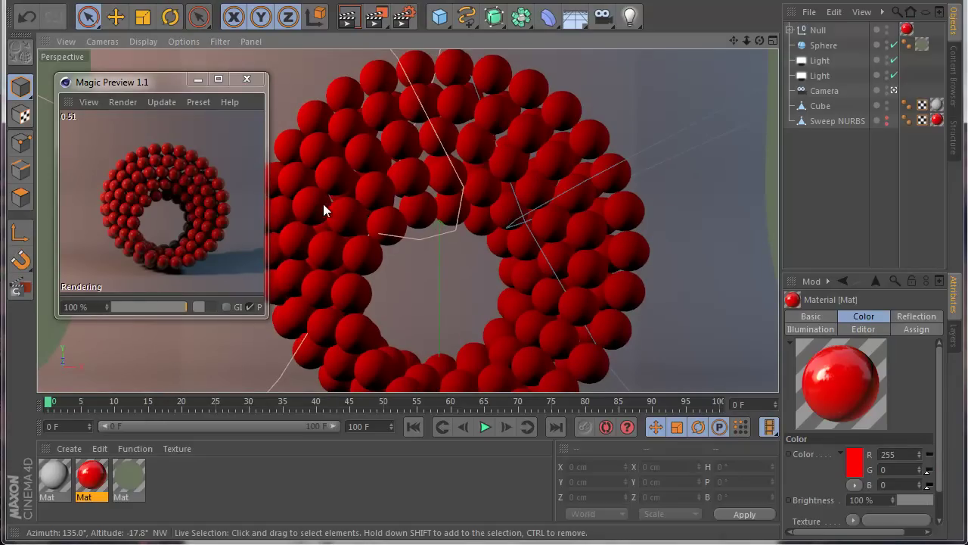
{"action": "scroll", "coordinate": [327, 202], "scroll_direction": "up", "scroll_amount": 2}
{"action": "left_click", "coordinate": [199, 102]}
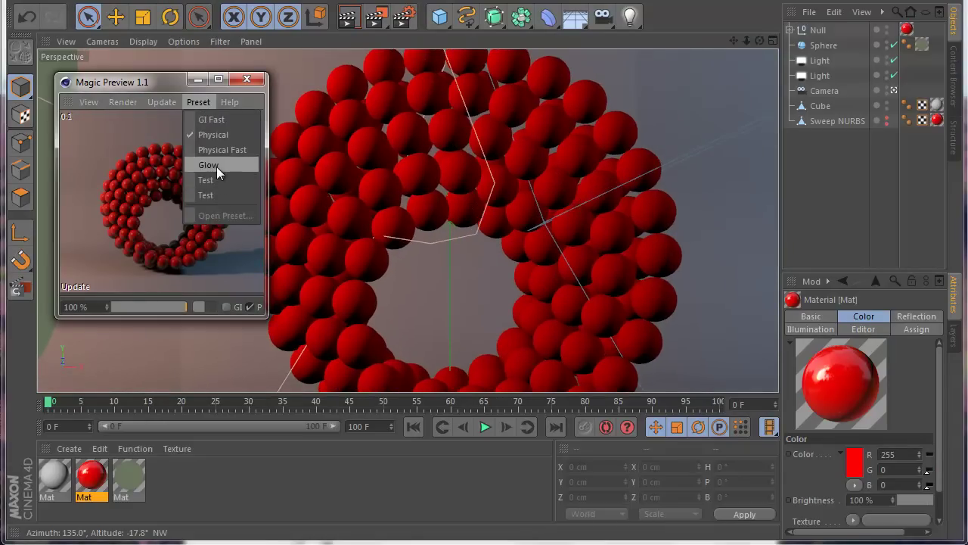
{"action": "left_click", "coordinate": [216, 170]}
{"action": "scroll", "coordinate": [310, 200], "scroll_direction": "up", "scroll_amount": 2}
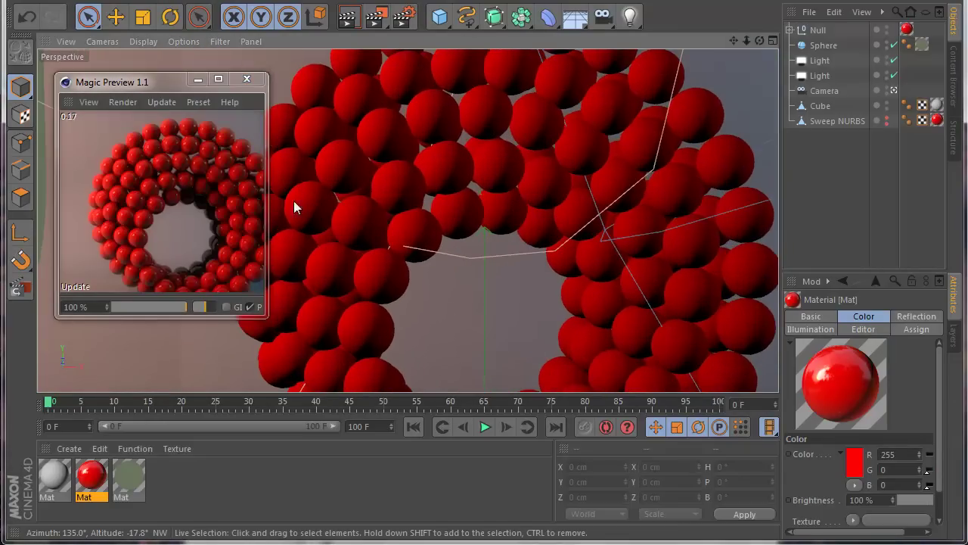
{"action": "scroll", "coordinate": [352, 189], "scroll_direction": "down", "scroll_amount": 2}
{"action": "scroll", "coordinate": [348, 189], "scroll_direction": "down", "scroll_amount": 2}
{"action": "left_click", "coordinate": [168, 200]}
{"action": "scroll", "coordinate": [453, 201], "scroll_direction": "down", "scroll_amount": 2}
Remove the stored ring snapshots from the preview one by one and recentre the ring.
{"action": "mouse_move", "coordinate": [260, 116]}
{"action": "left_mouse_down"}
{"action": "mouse_move", "coordinate": [260, 141]}
{"action": "mouse_move", "coordinate": [260, 122]}
{"action": "mouse_move", "coordinate": [209, 145]}
{"action": "mouse_move", "coordinate": [255, 123]}
{"action": "left_mouse_up"}
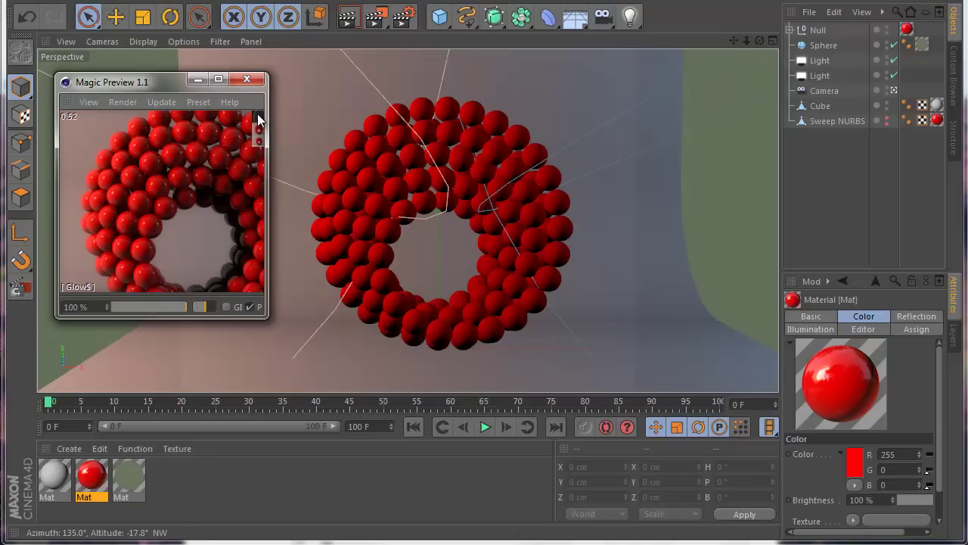
{"action": "mouse_move", "coordinate": [258, 119]}
{"action": "left_mouse_down"}
{"action": "mouse_move", "coordinate": [256, 129]}
{"action": "mouse_move", "coordinate": [258, 117]}
{"action": "left_mouse_up"}
{"action": "left_click", "coordinate": [258, 116]}
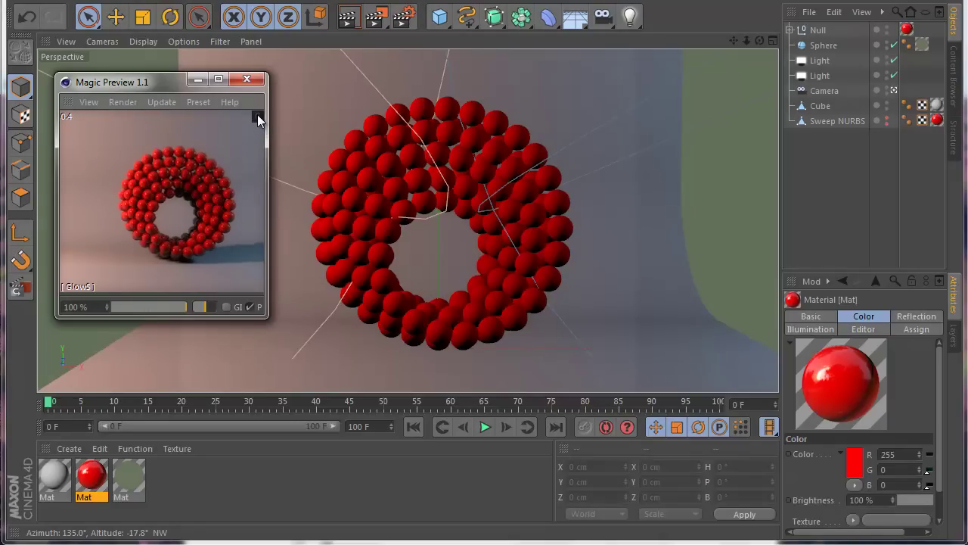
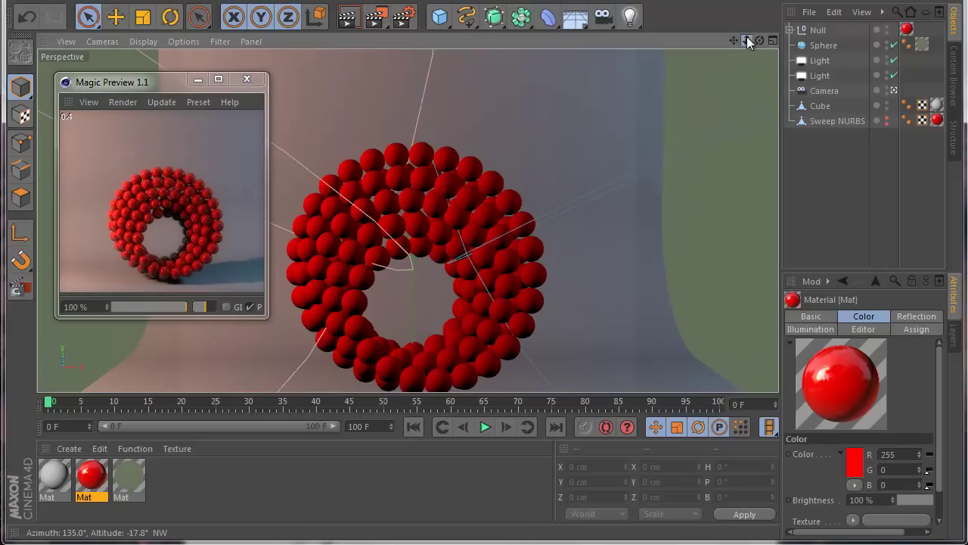
{"action": "middle_click_drag", "start_coordinate": [484, 333], "coordinate": [487, 311], "text": "alt"}
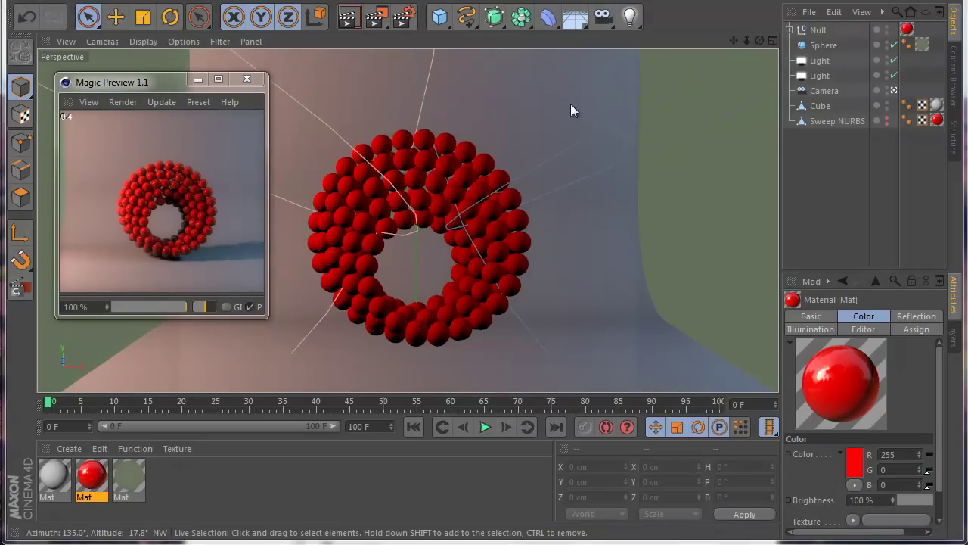
Switch to the Glow (Neon).c4d document and move the Magic Preview window over the middle of the sign.
{"action": "left_click", "coordinate": [499, 4]}
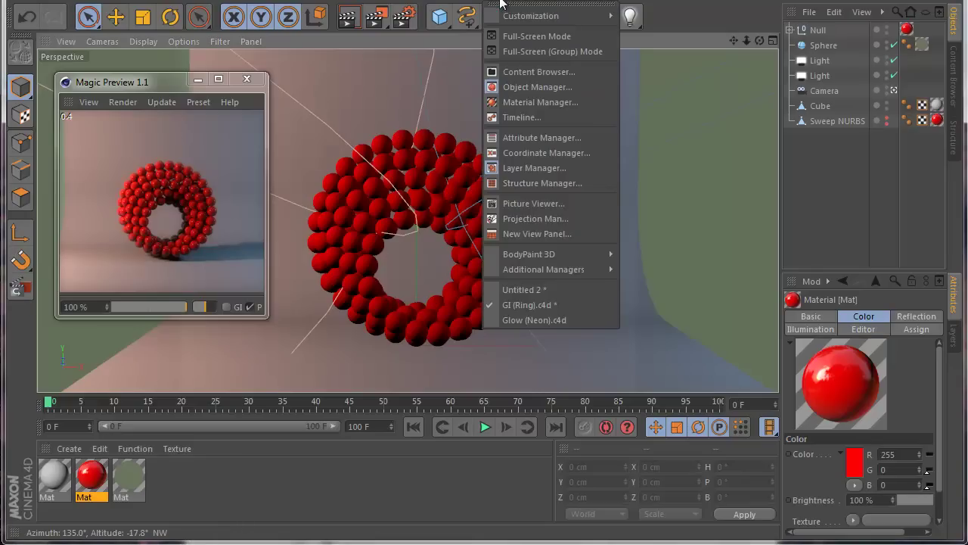
{"action": "left_click", "coordinate": [546, 318]}
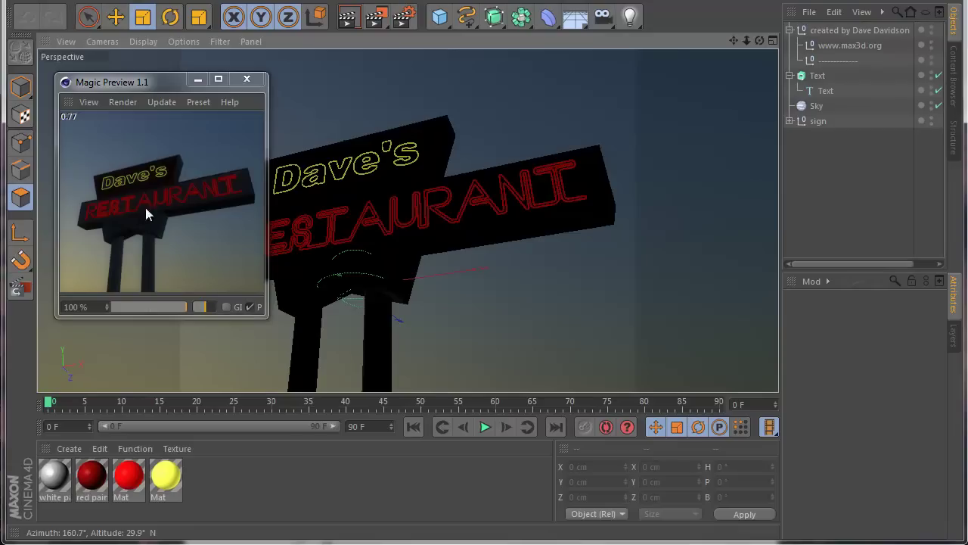
{"action": "left_click_drag", "start_coordinate": [136, 82], "coordinate": [324, 101]}
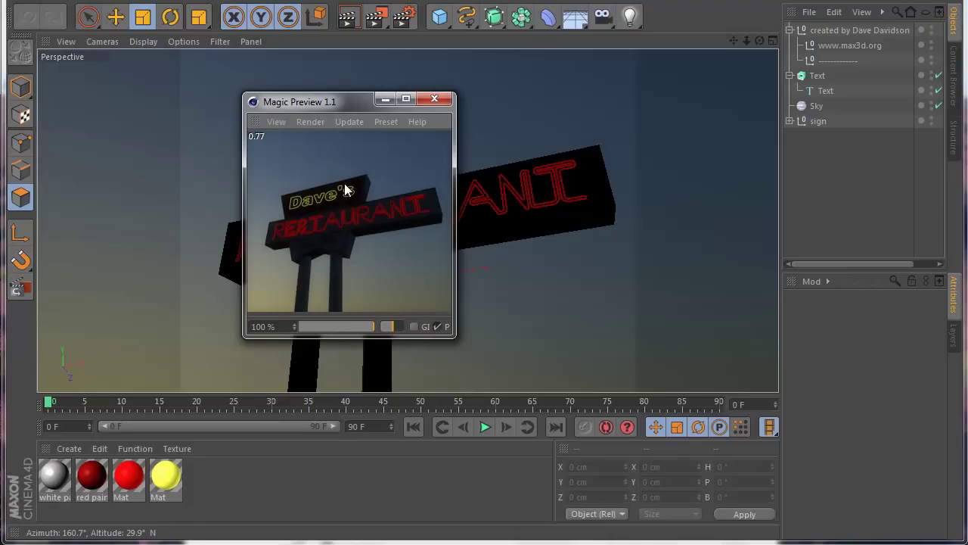
Zoom and orbit around the neon sign from inside the preview to examine how its render follows the camera.
{"action": "mouse_move", "coordinate": [339, 177]}
{"action": "right_mouse_down", "text": "alt"}
{"action": "mouse_move", "coordinate": [341, 241]}
{"action": "mouse_move", "coordinate": [348, 180]}
{"action": "mouse_move", "coordinate": [339, 265]}
{"action": "mouse_move", "coordinate": [338, 196]}
{"action": "right_mouse_up", "text": "alt"}
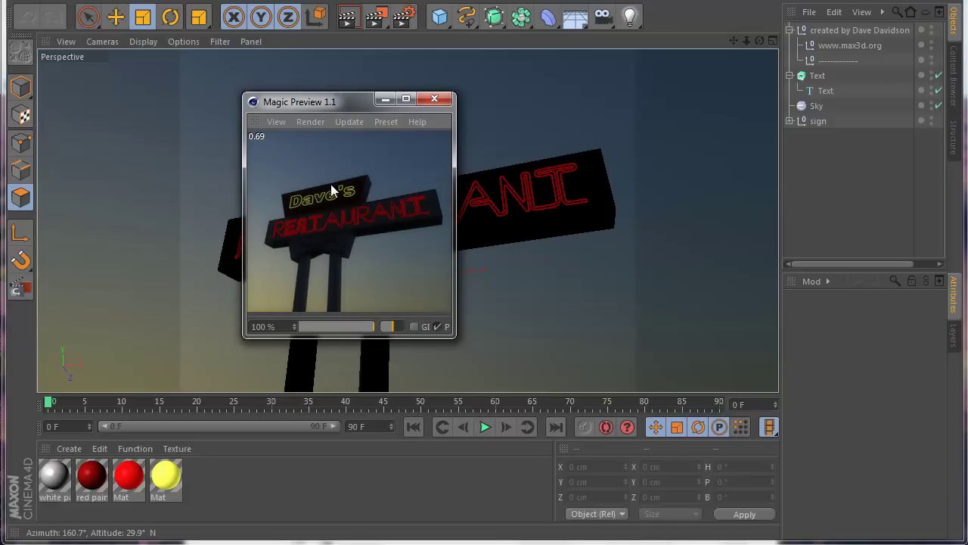
{"action": "right_click_drag", "start_coordinate": [338, 242], "coordinate": [339, 30], "text": "alt"}
{"action": "right_click_drag", "start_coordinate": [335, 148], "coordinate": [333, 242], "text": "alt"}
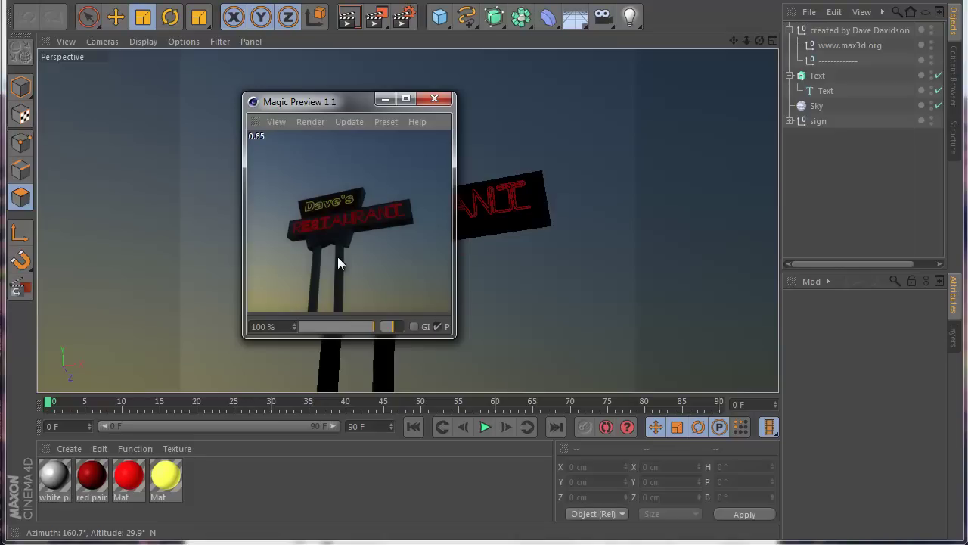
{"action": "right_click_drag", "start_coordinate": [329, 252], "coordinate": [332, 280], "text": "alt"}
{"action": "left_click_drag", "start_coordinate": [332, 280], "coordinate": [323, 236]}
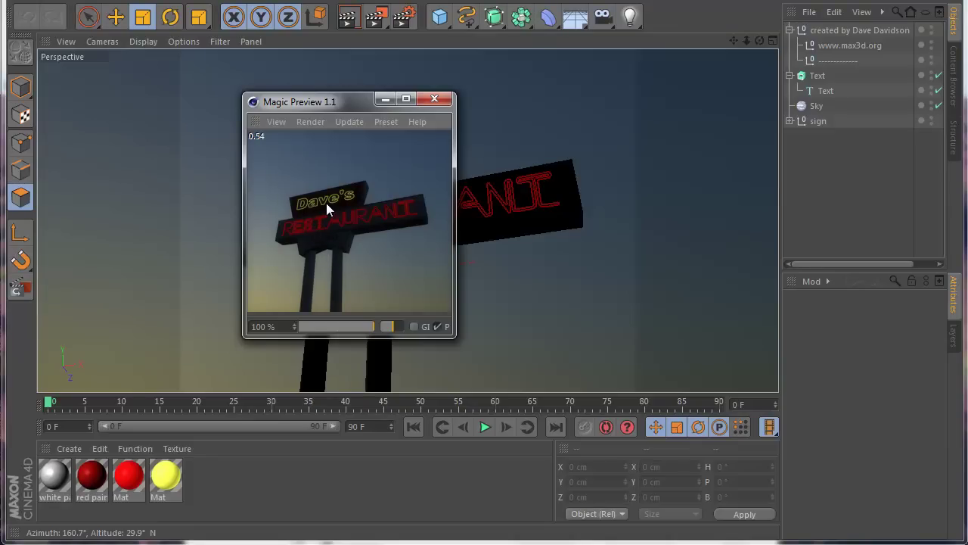
{"action": "mouse_move", "coordinate": [333, 199]}
{"action": "left_mouse_down", "text": "alt"}
{"action": "mouse_move", "coordinate": [346, 244]}
{"action": "mouse_move", "coordinate": [311, 251]}
{"action": "mouse_move", "coordinate": [264, 225]}
{"action": "mouse_move", "coordinate": [289, 159]}
{"action": "mouse_move", "coordinate": [315, 154]}
{"action": "mouse_move", "coordinate": [324, 183]}
{"action": "left_mouse_up", "text": "alt"}
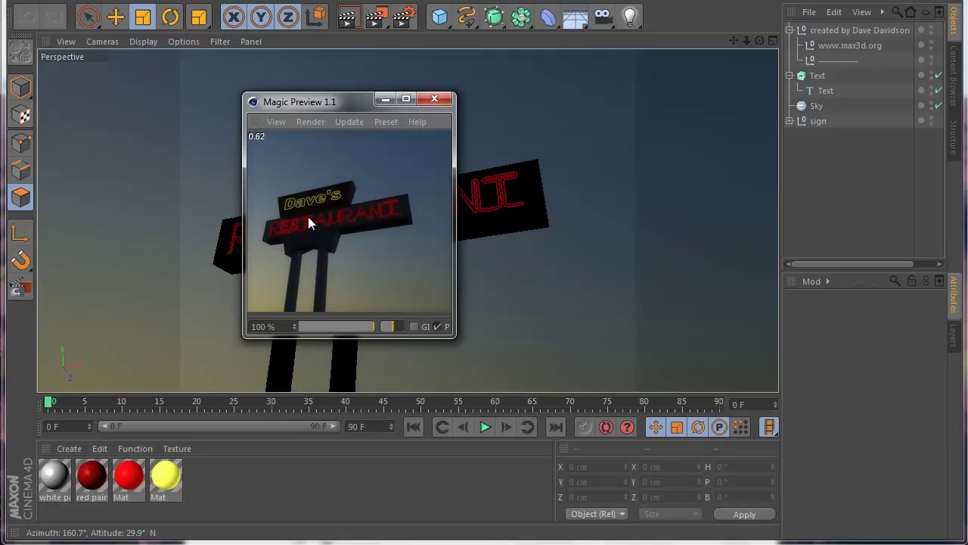
{"action": "left_click_drag", "start_coordinate": [301, 222], "coordinate": [250, 234], "text": "alt"}
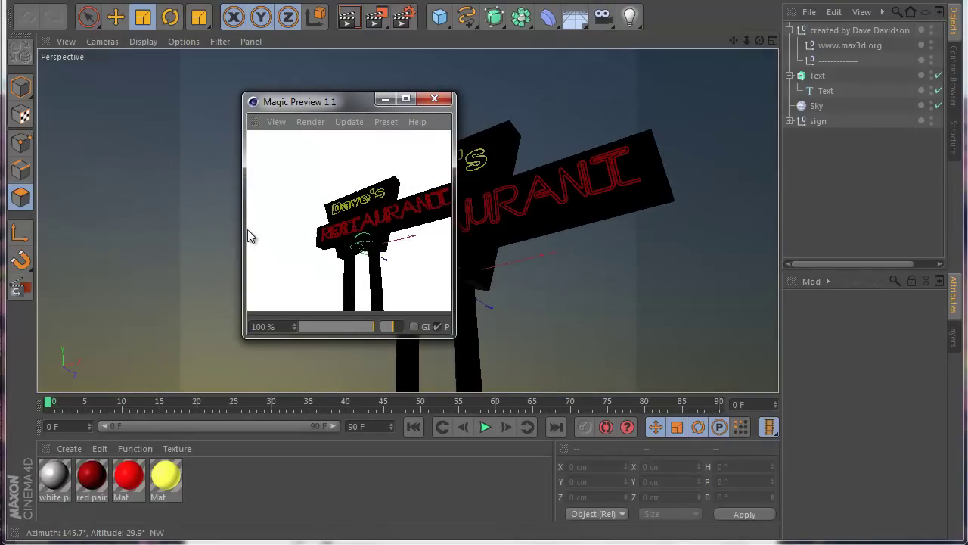
{"action": "right_click_drag", "start_coordinate": [331, 232], "coordinate": [337, 151], "text": "alt"}
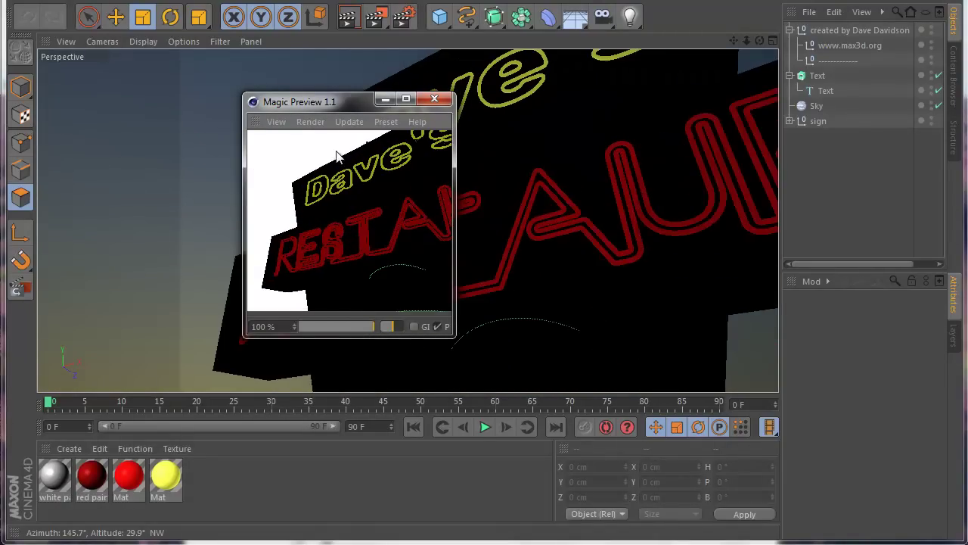
{"action": "left_click_drag", "start_coordinate": [309, 209], "coordinate": [256, 136], "text": "alt"}
{"action": "scroll", "coordinate": [328, 281], "scroll_direction": "down", "scroll_amount": 6}
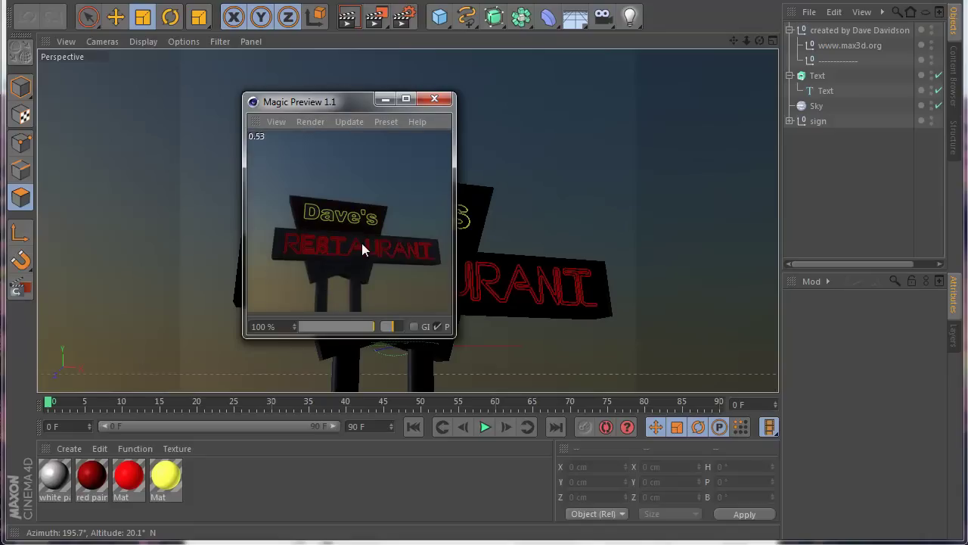
Open the plugin's help, read the picture and navigation instructions, and close it.
{"action": "left_click", "coordinate": [417, 122]}
{"action": "left_click", "coordinate": [428, 138]}
{"action": "left_click_drag", "start_coordinate": [476, 246], "coordinate": [447, 205]}
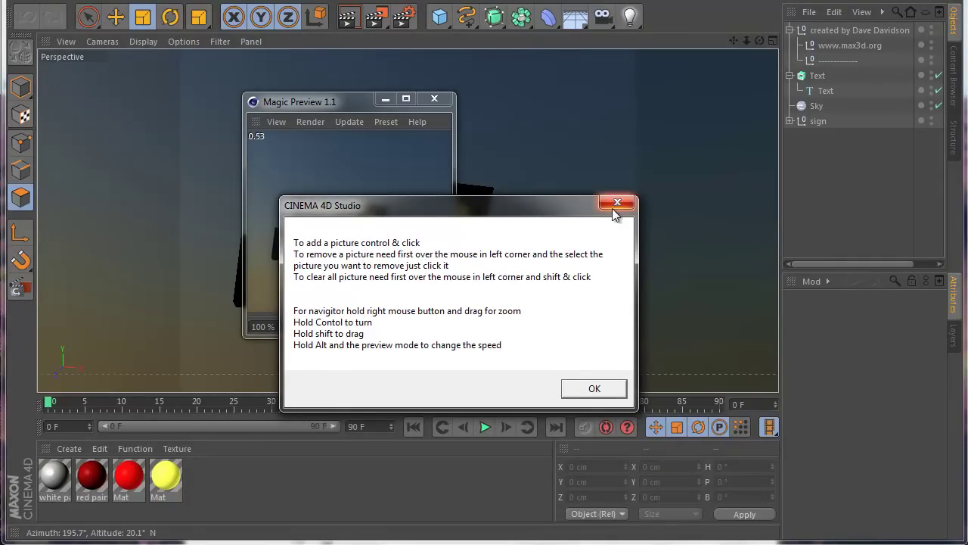
{"action": "left_click", "coordinate": [618, 203]}
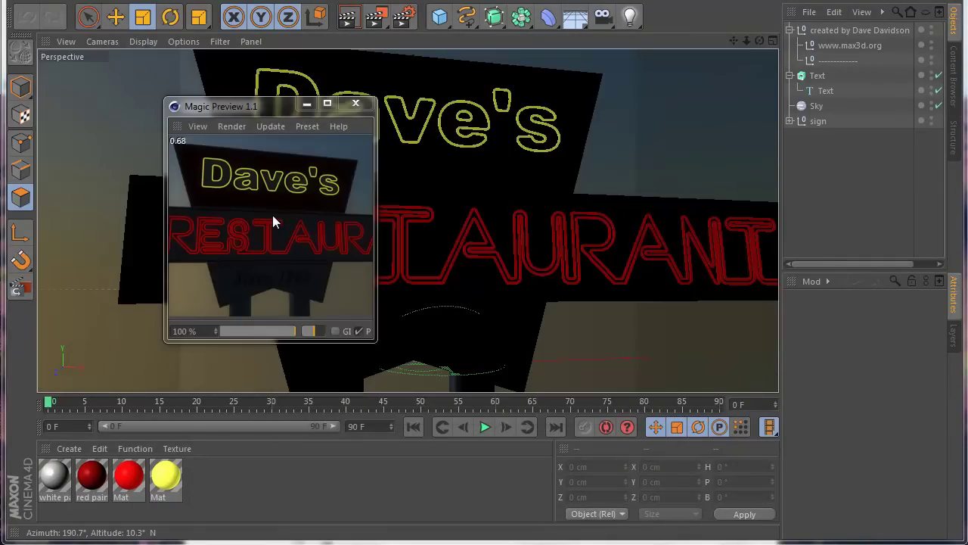
Try the zoom, turn and pan navigation on the neon sign in the preview, finishing on a close-up of the lettering.
{"action": "scroll", "coordinate": [278, 214], "scroll_direction": "down", "scroll_amount": 4}
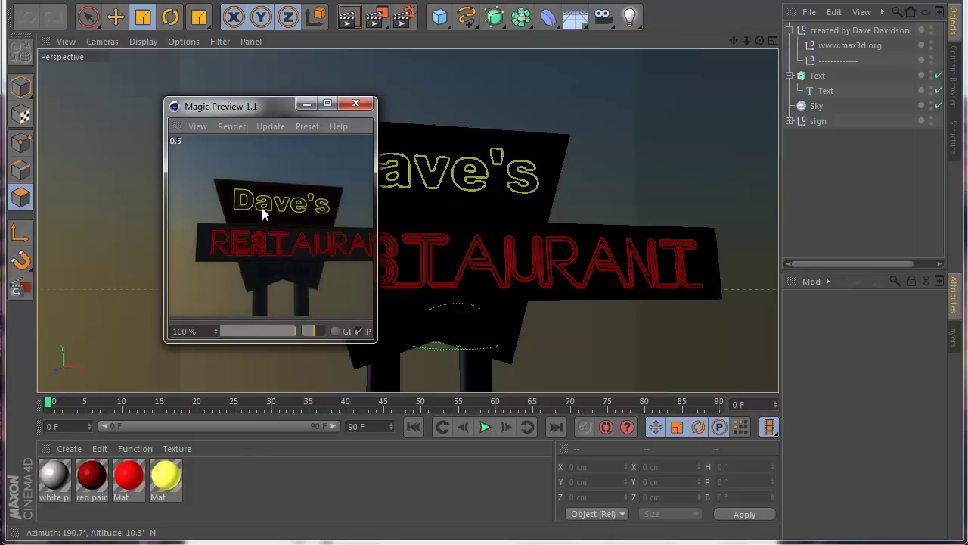
{"action": "right_click_drag", "start_coordinate": [264, 203], "coordinate": [261, 273]}
{"action": "left_click_drag", "start_coordinate": [261, 273], "coordinate": [262, 118]}
{"action": "left_click_drag", "start_coordinate": [252, 198], "coordinate": [224, 213]}
{"action": "middle_click_drag", "start_coordinate": [222, 207], "coordinate": [241, 204]}
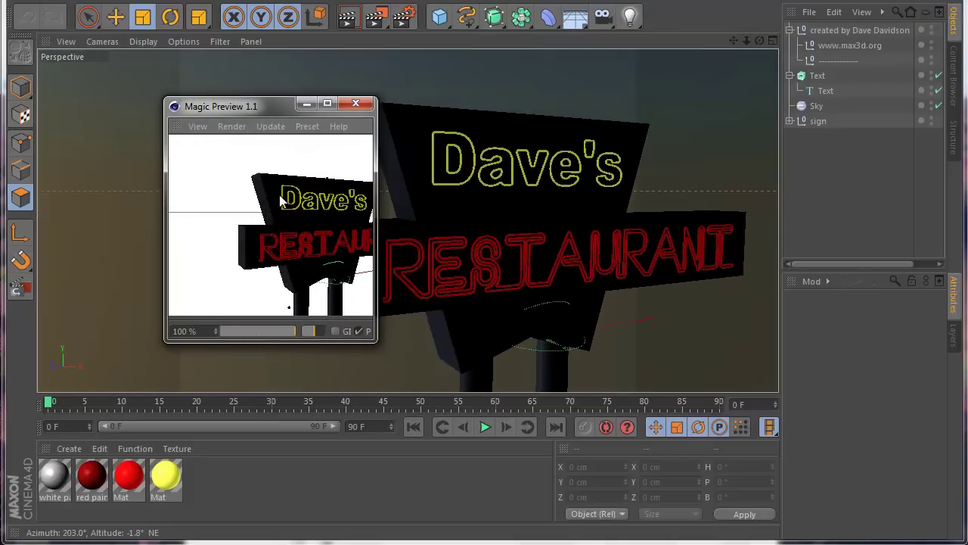
{"action": "right_click_drag", "start_coordinate": [281, 198], "coordinate": [281, 178]}
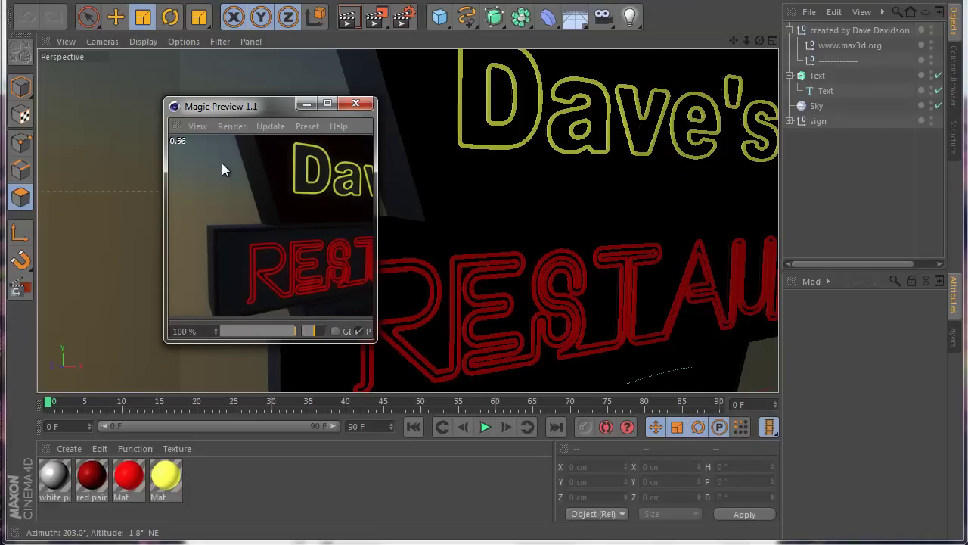
Turn off the preview's Wireframe display, then zoom and orbit the neon sign to examine navigation without it.
{"action": "left_click", "coordinate": [197, 127]}
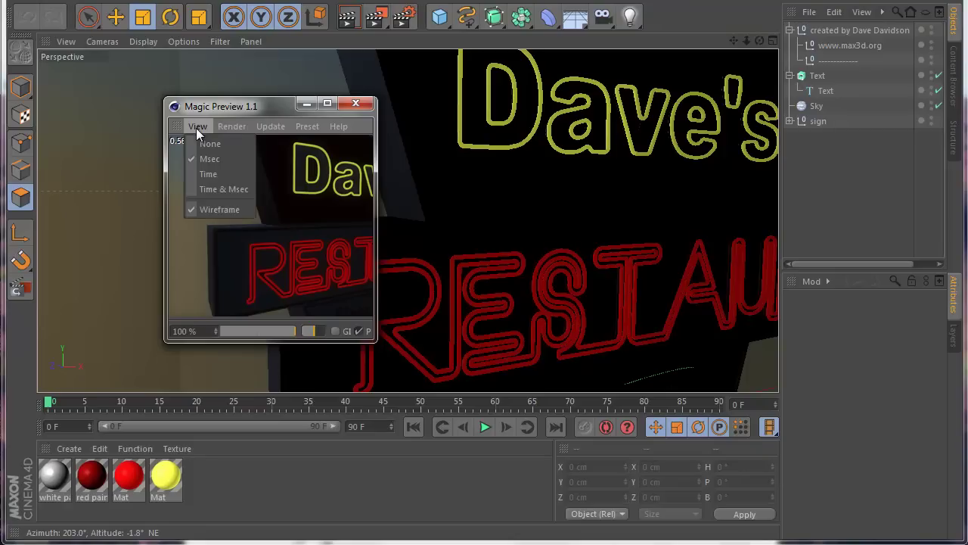
{"action": "left_click", "coordinate": [219, 209]}
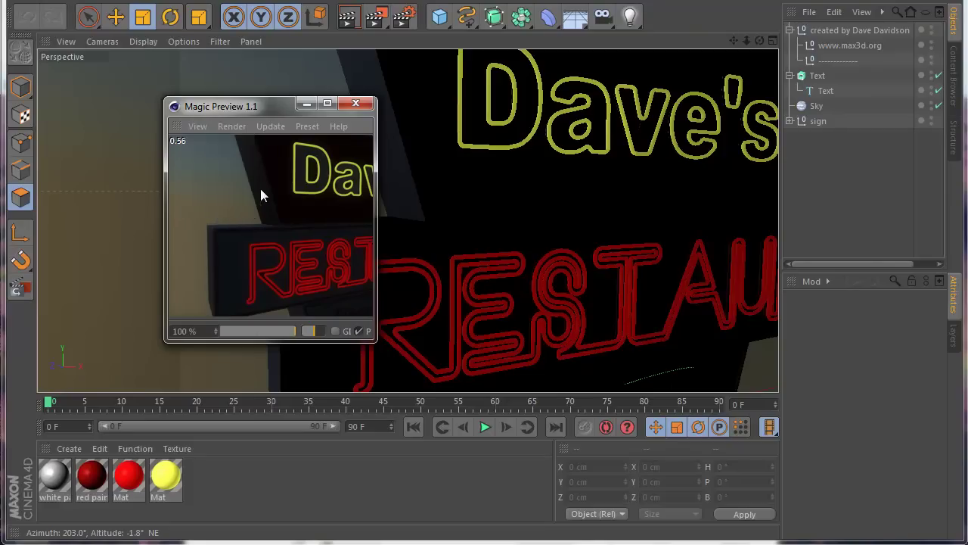
{"action": "right_click_drag", "start_coordinate": [260, 190], "coordinate": [260, 229], "text": "alt"}
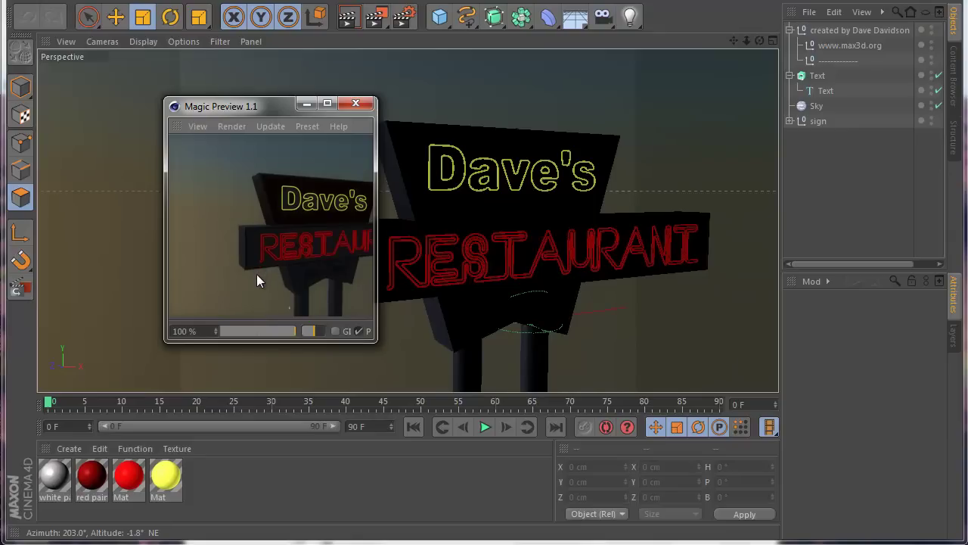
{"action": "left_click", "coordinate": [244, 329]}
{"action": "mouse_move", "coordinate": [272, 290]}
{"action": "right_mouse_down", "text": "alt"}
{"action": "mouse_move", "coordinate": [276, 218]}
{"action": "mouse_move", "coordinate": [272, 303]}
{"action": "right_mouse_up", "text": "alt"}
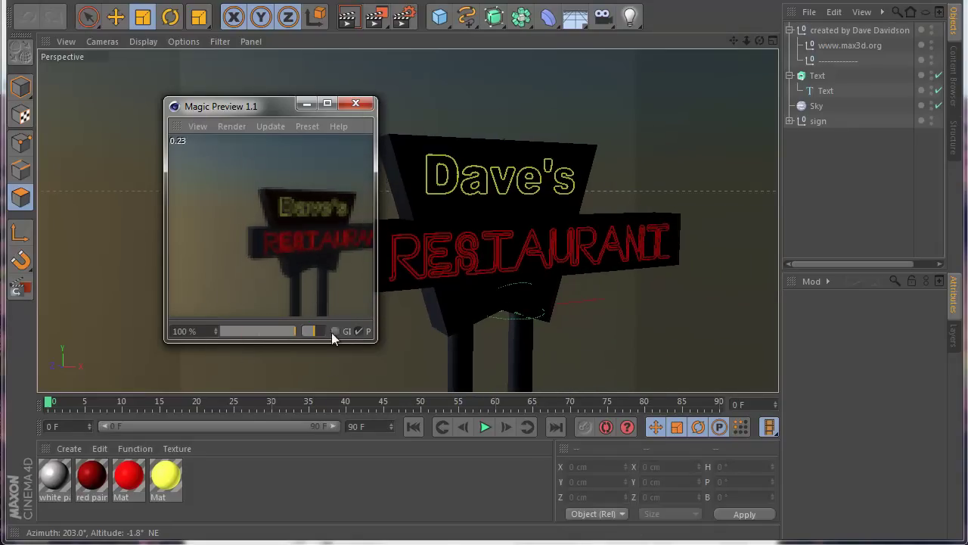
{"action": "right_click_drag", "start_coordinate": [307, 274], "coordinate": [313, 90], "text": "alt"}
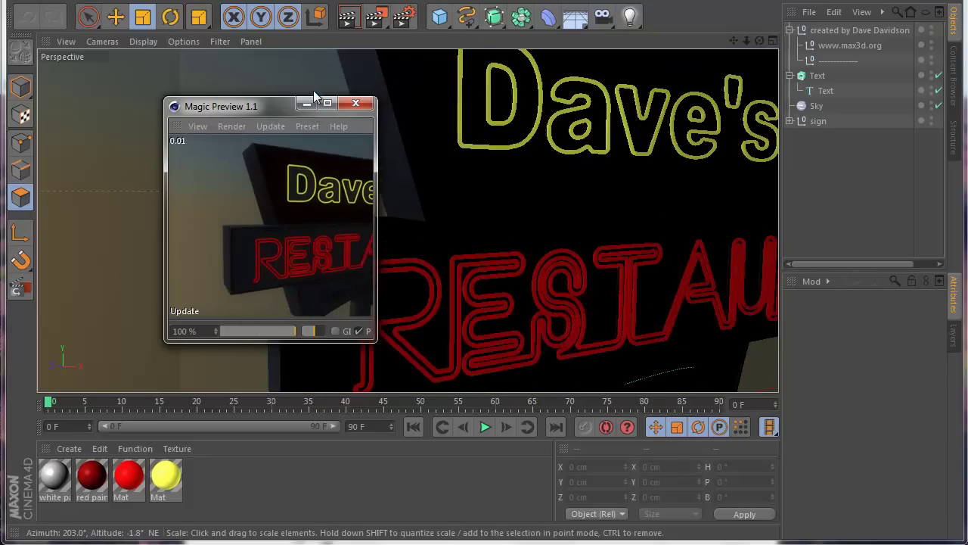
{"action": "left_click_drag", "start_coordinate": [273, 217], "coordinate": [321, 277], "text": "alt"}
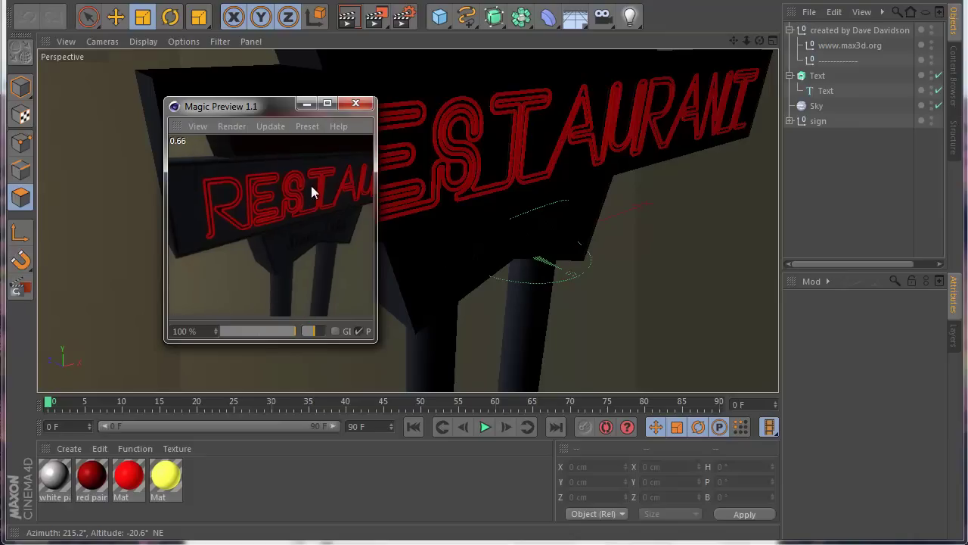